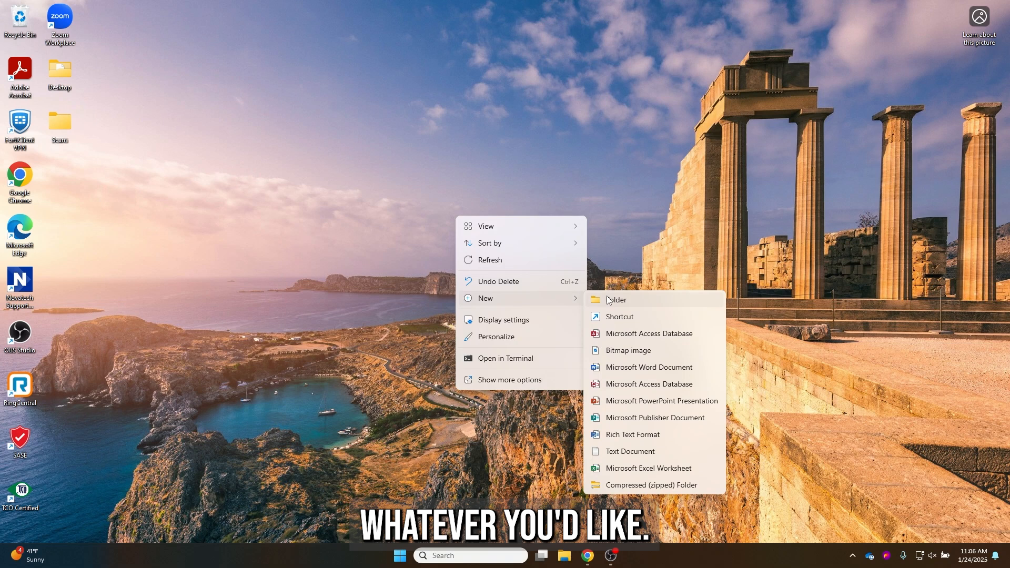
# Create a 'New Scans' folder on the desktop and move it below the Scans folder
pyautogui.click(610, 300)
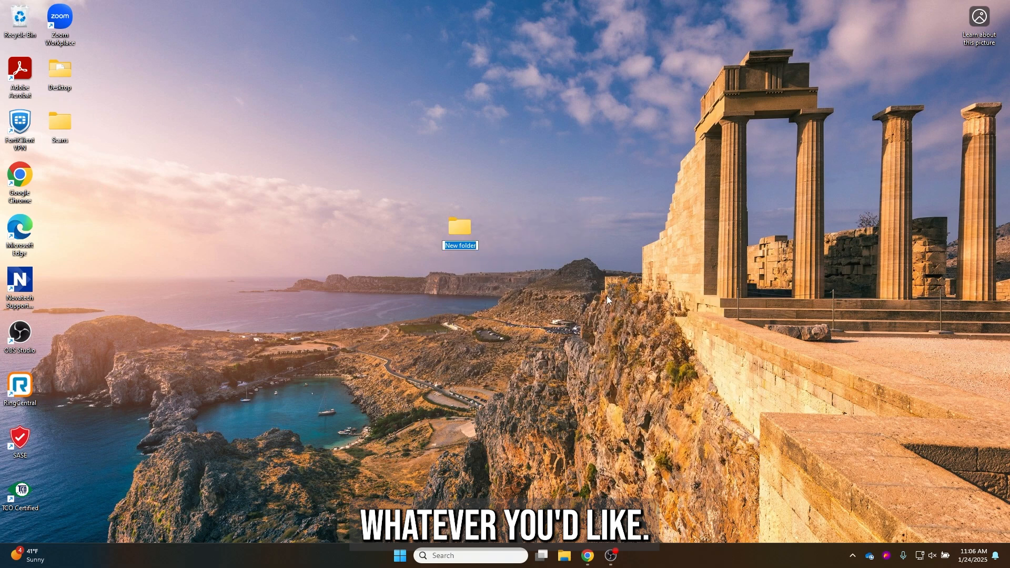
pyautogui.write('New Scans')
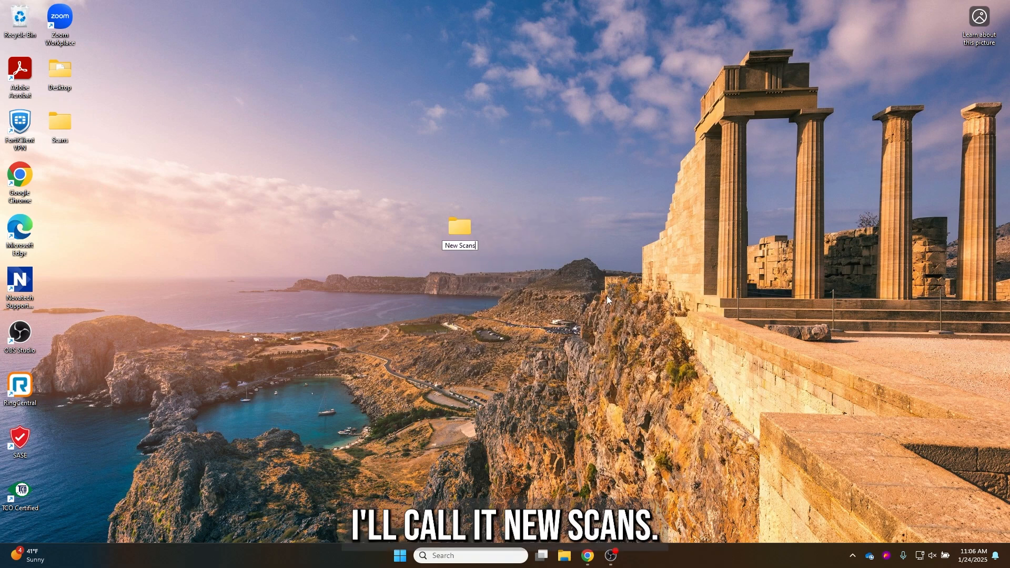
pyautogui.press('Return')
pyautogui.moveTo(462, 231); pyautogui.dragTo(78, 179)
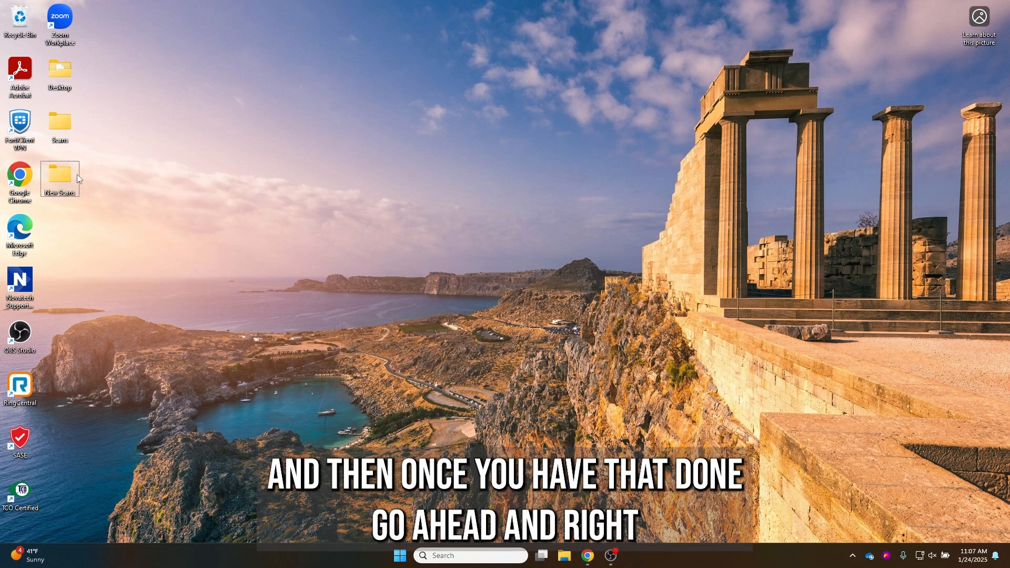
# Share the Scans folder with its owner so its network path becomes \\ALPHA-PRINT-TCC\Scans
pyautogui.rightClick(65, 135)
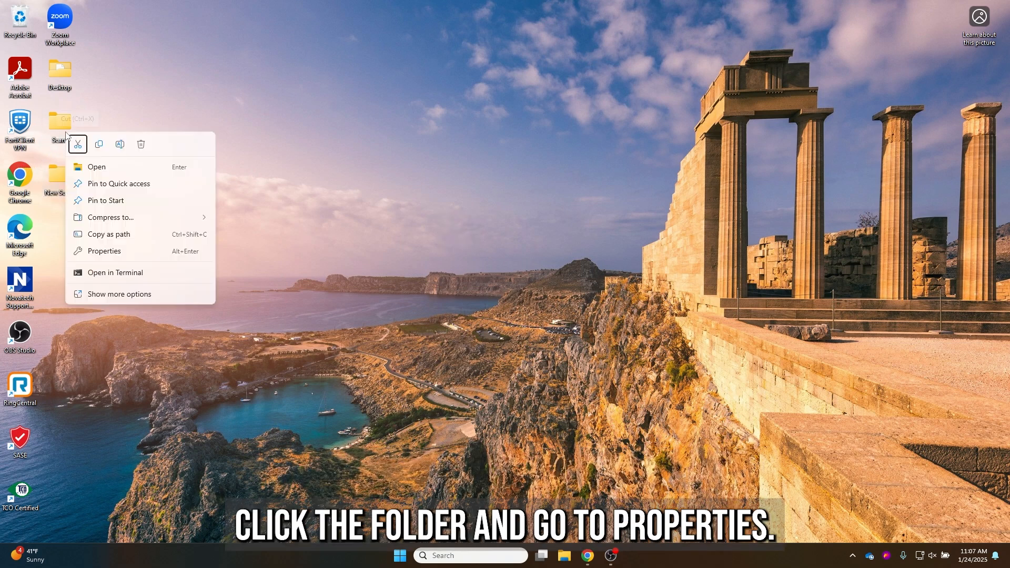
pyautogui.click(128, 251)
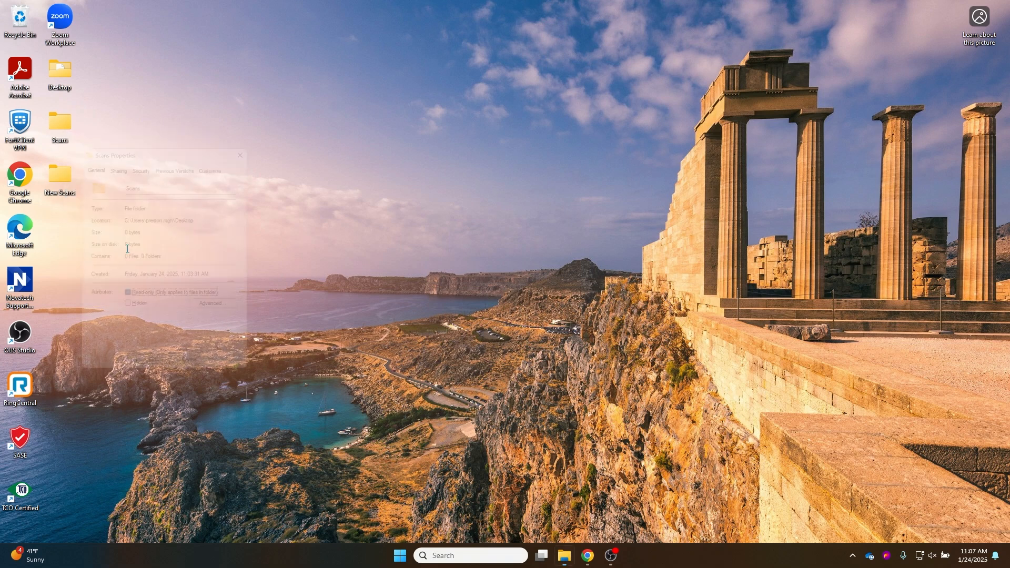
pyautogui.click(112, 159)
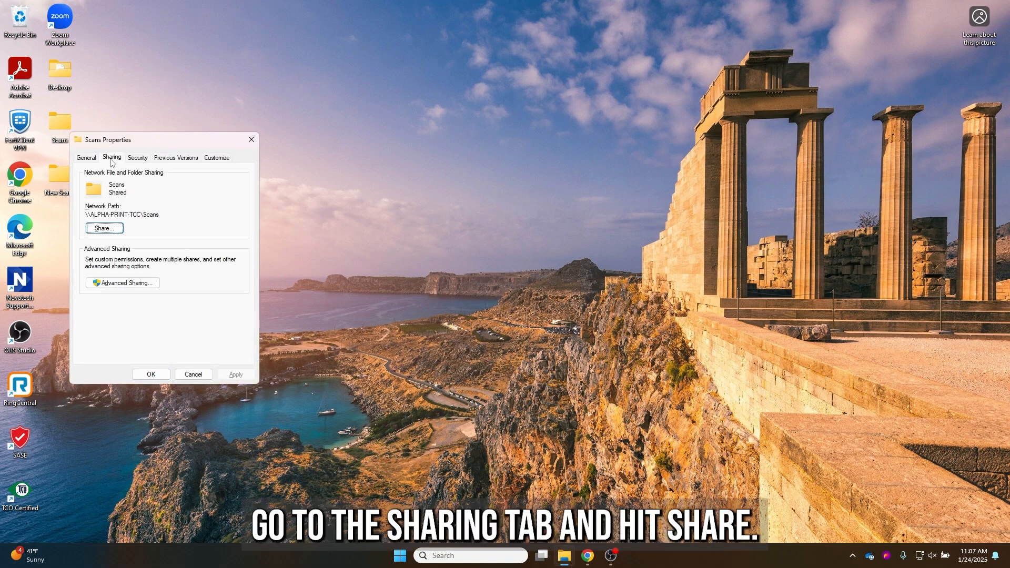
pyautogui.click(114, 230)
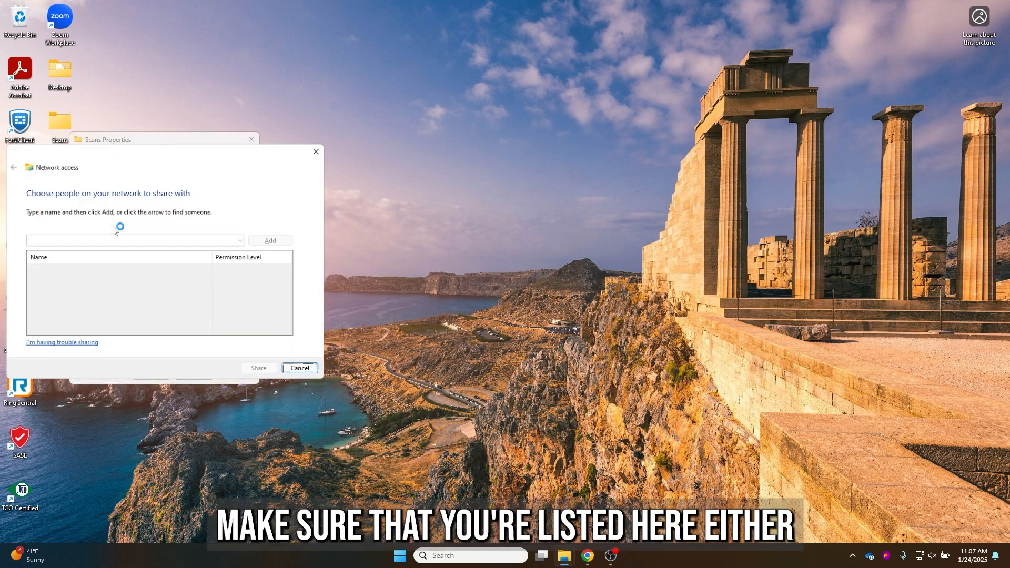
pyautogui.click(174, 269)
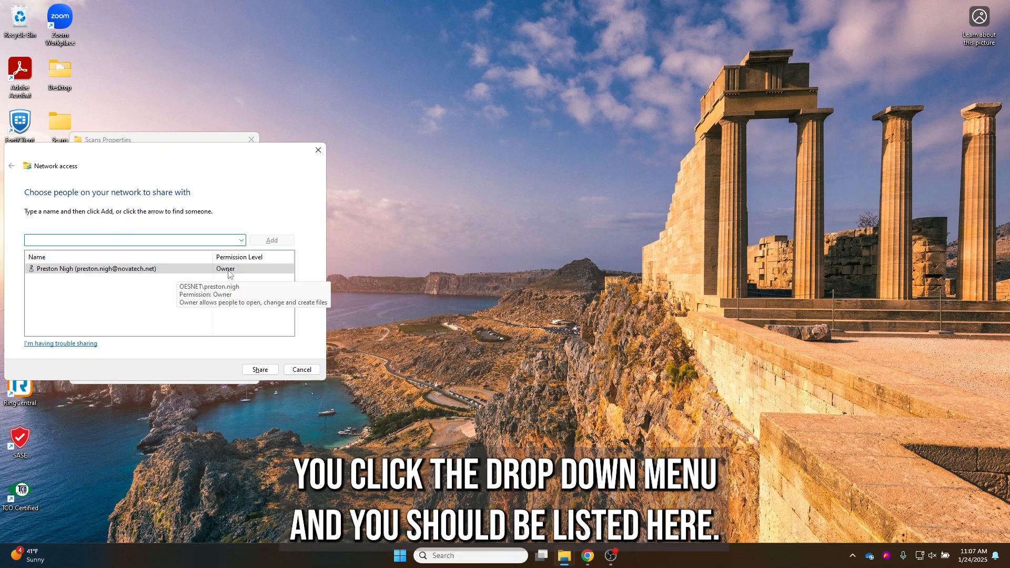
pyautogui.click(242, 240)
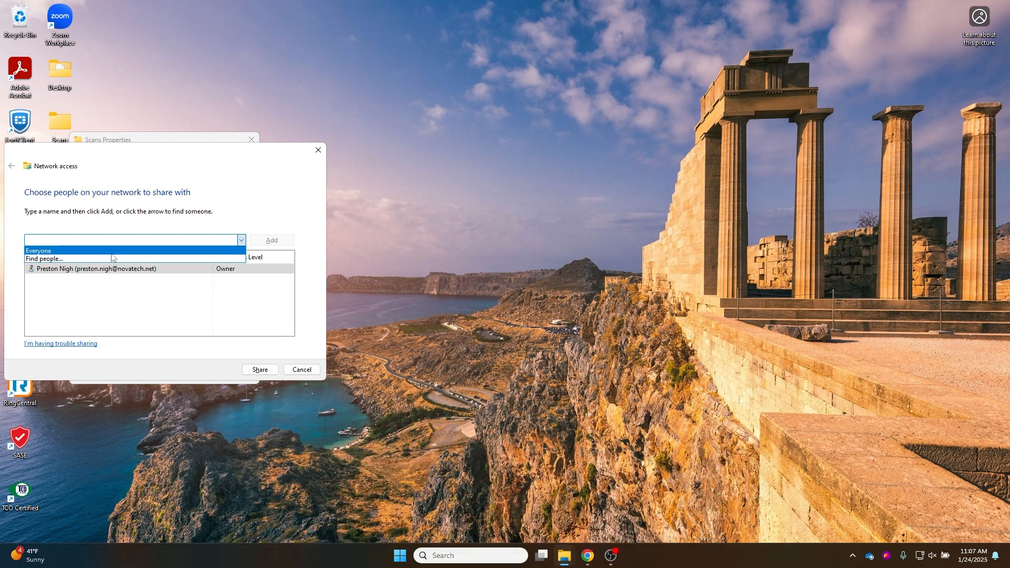
pyautogui.click(245, 309)
pyautogui.click(264, 369)
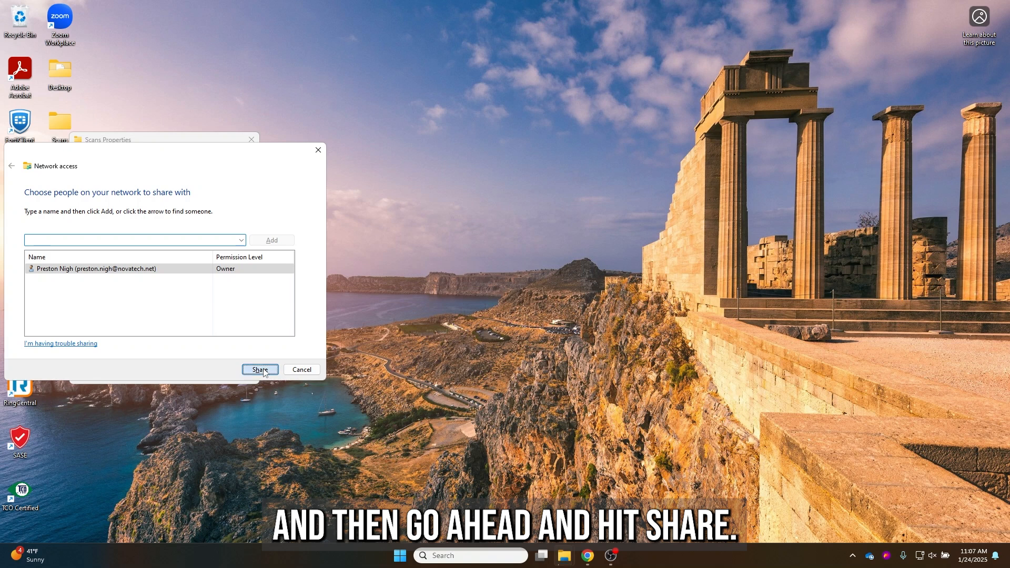
pyautogui.click(294, 370)
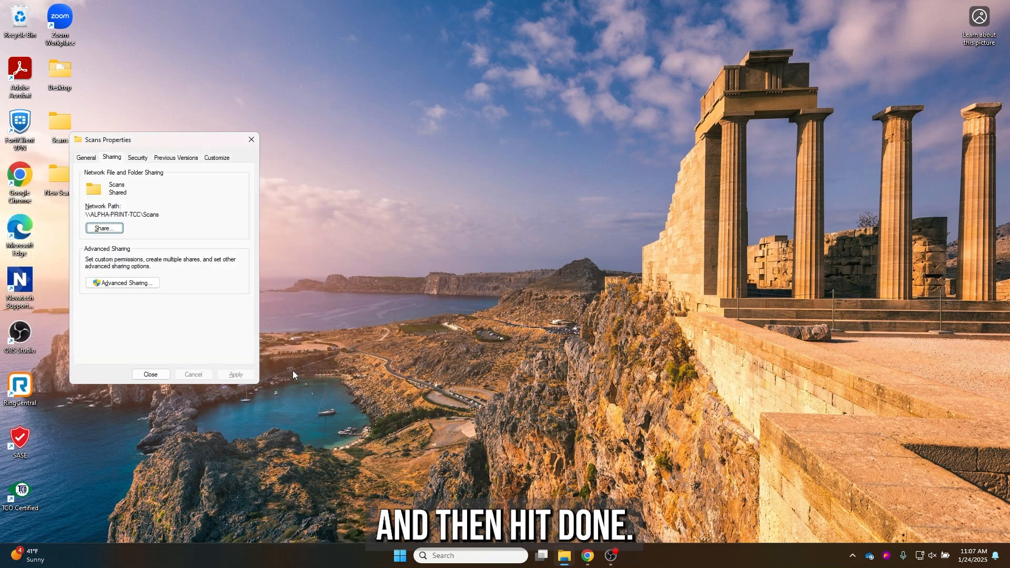
# Verify the user has Full Control in the Scans share permissions, then confirm and close Properties
pyautogui.click(148, 283)
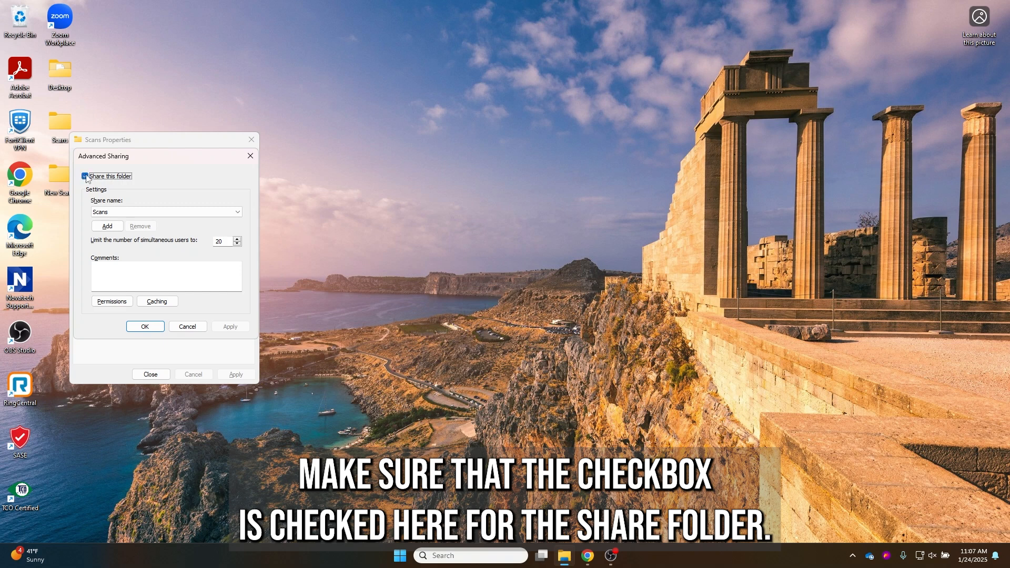
pyautogui.click(112, 302)
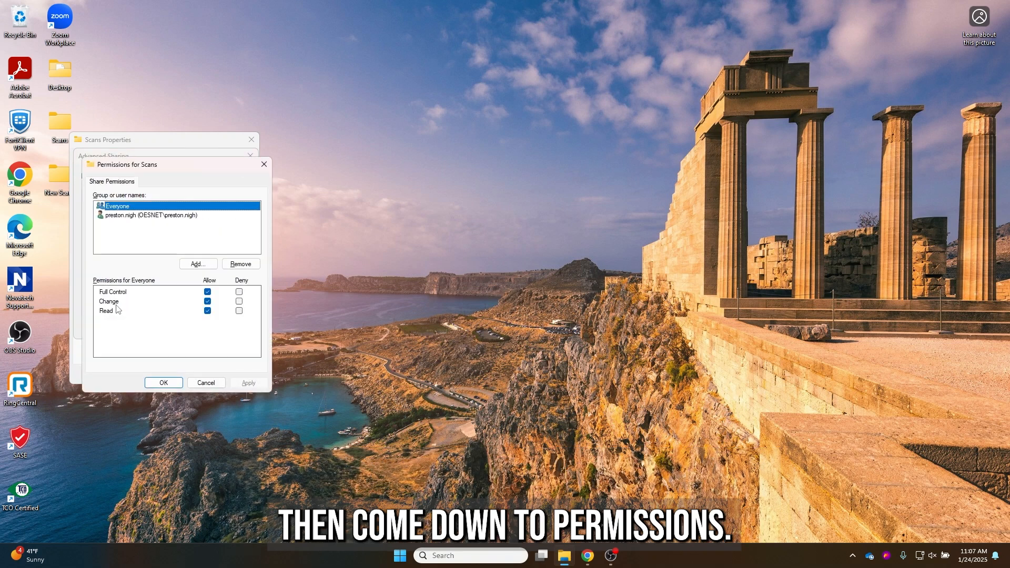
pyautogui.click(146, 217)
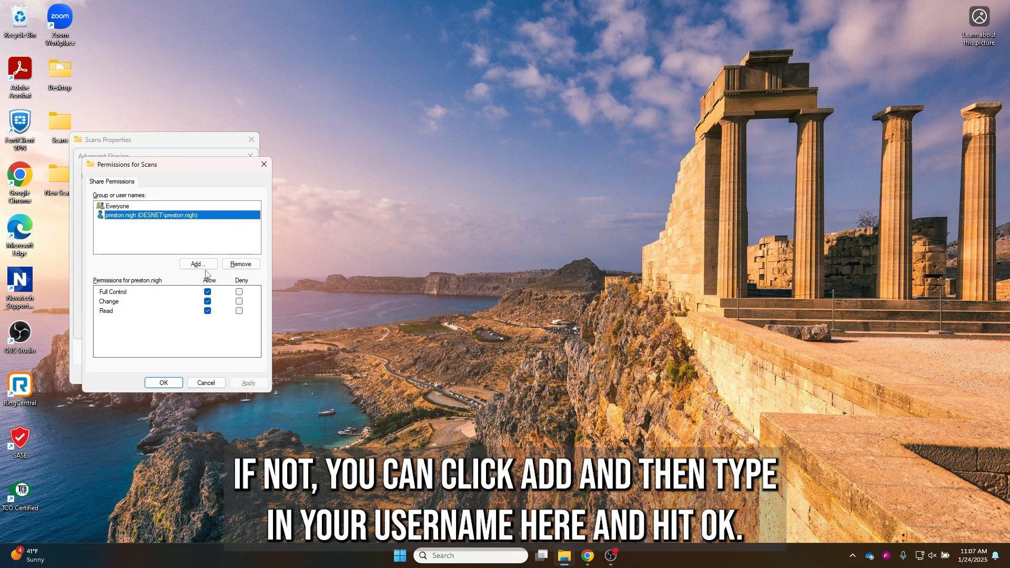
pyautogui.click(206, 266)
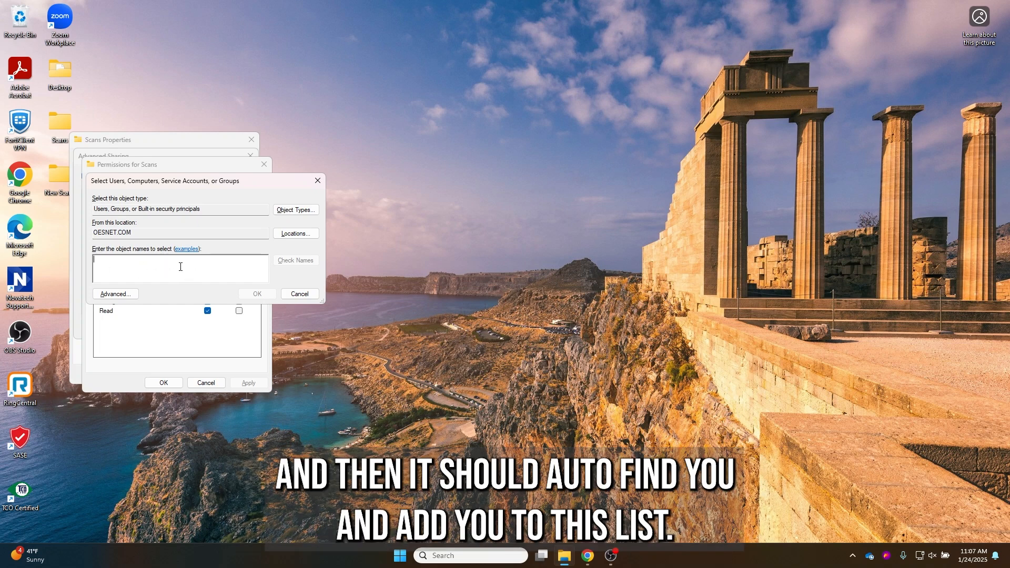
pyautogui.click(293, 295)
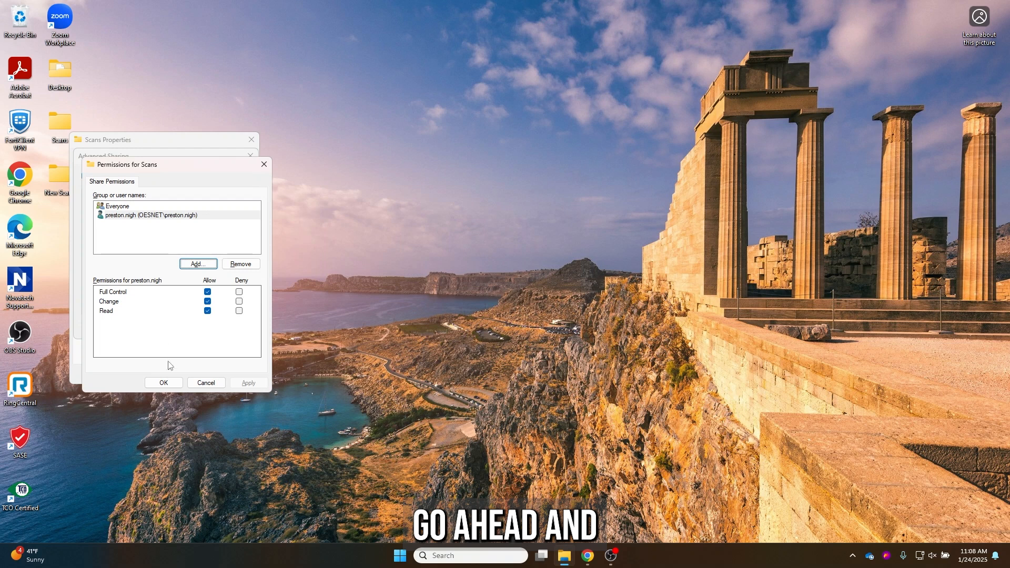
pyautogui.click(163, 382)
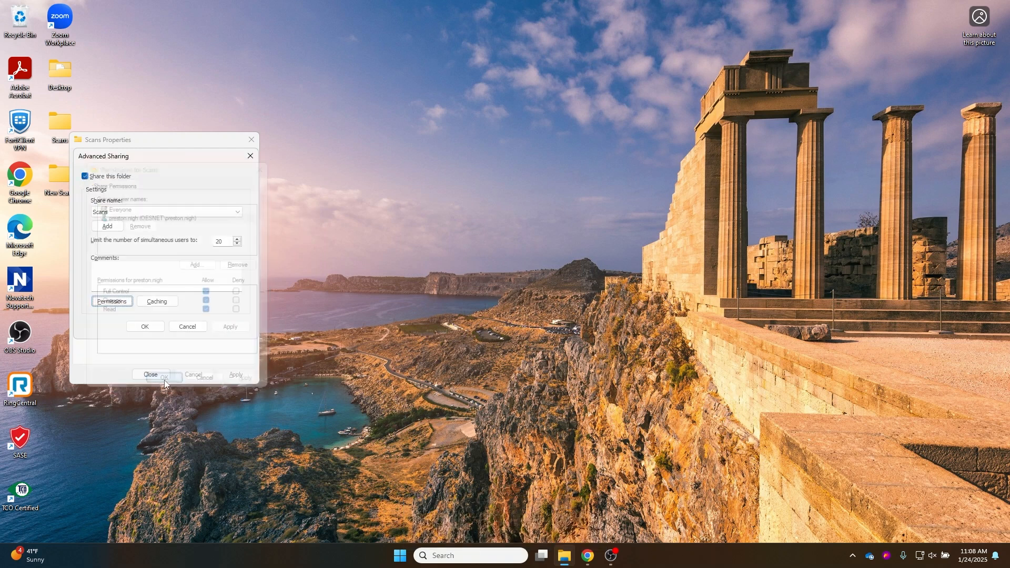
pyautogui.click(145, 326)
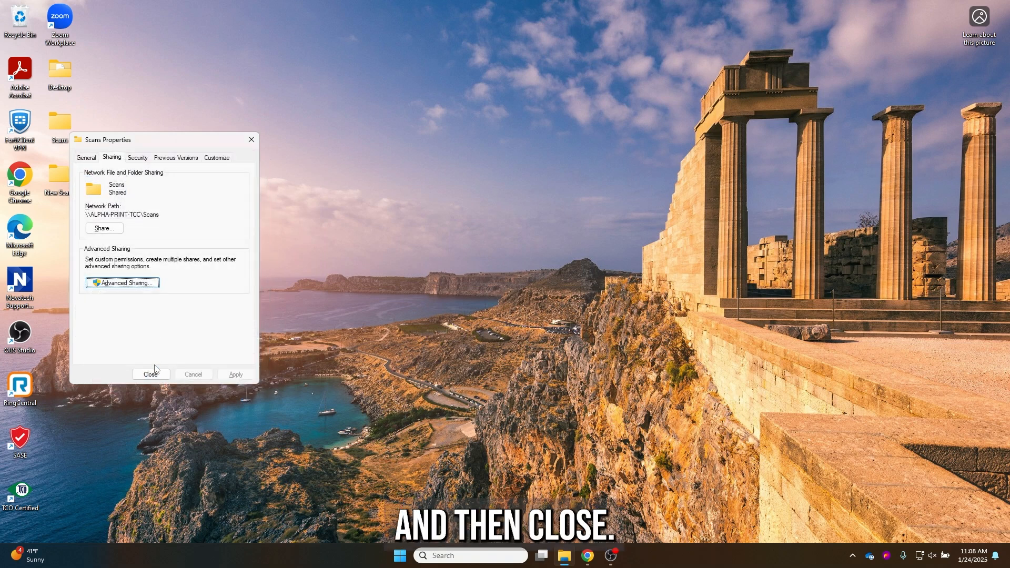
pyautogui.click(151, 375)
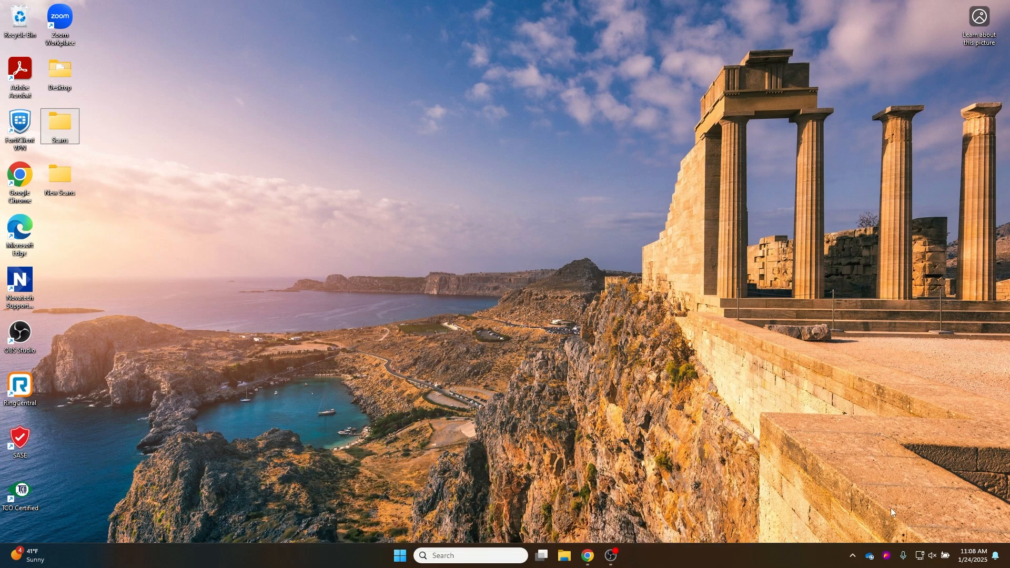
# Set the Gryffindor Common Room Wi-Fi profile to Private network and close Settings
pyautogui.rightClick(919, 555)
pyautogui.click(917, 526)
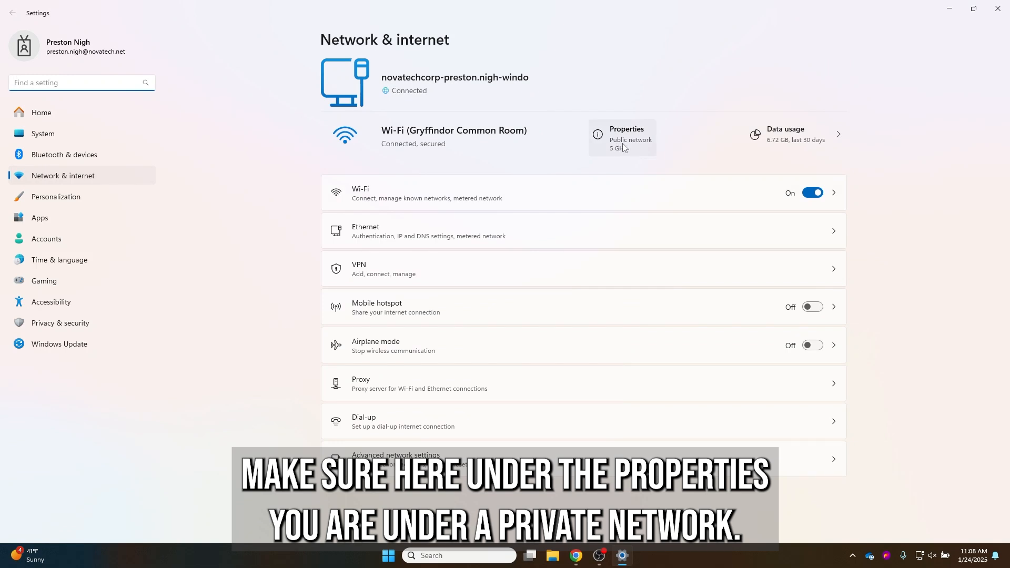
pyautogui.click(636, 143)
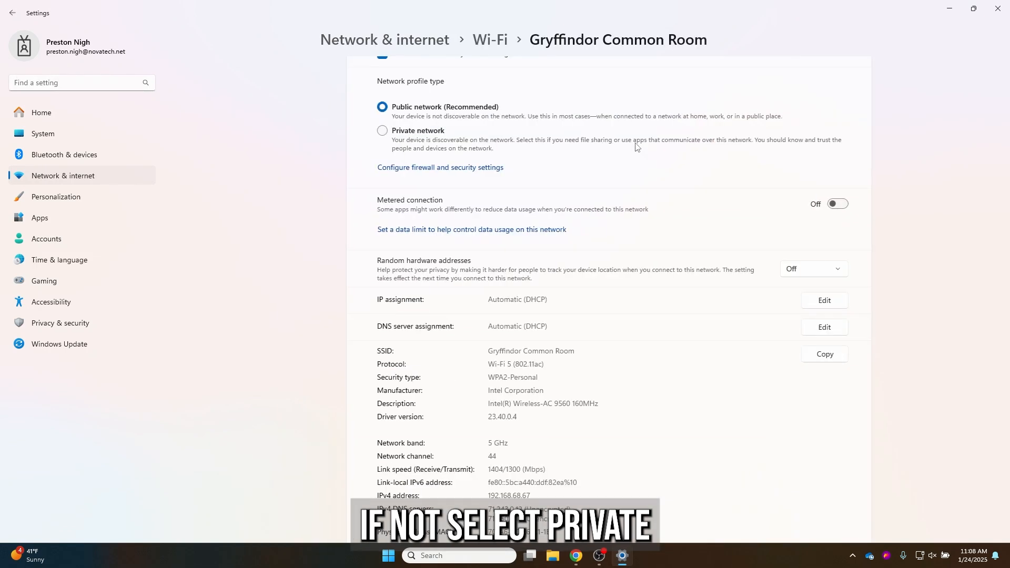
pyautogui.click(390, 134)
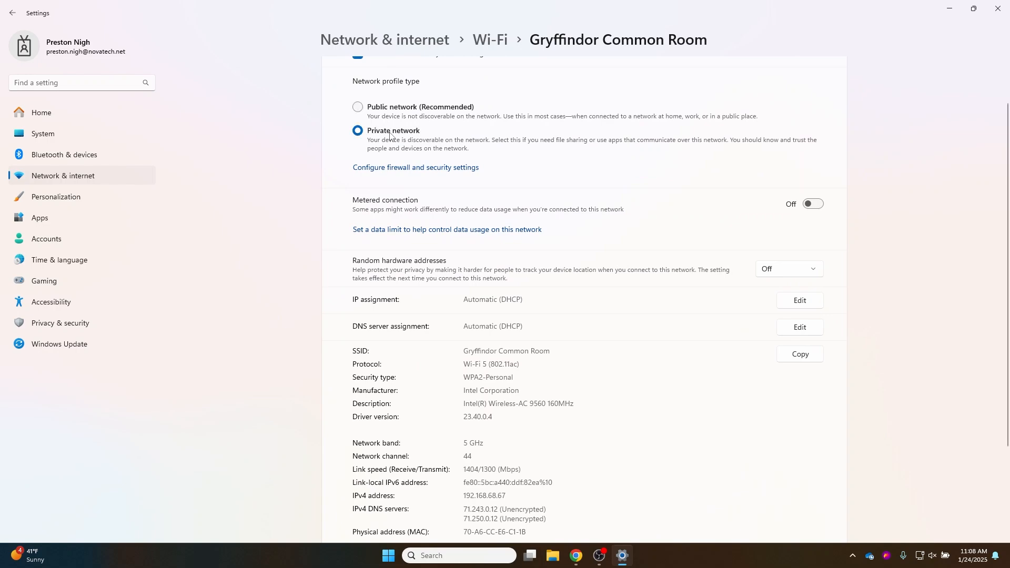
pyautogui.click(997, 10)
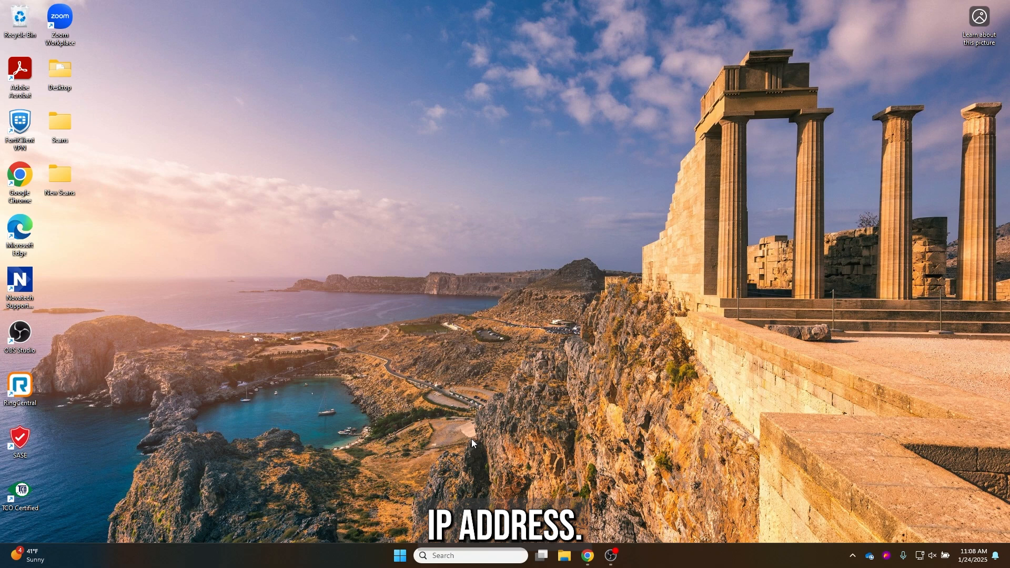
# Open the Sharp printer's web page at 10.1.16.248 in Chrome and go to its Address Book
pyautogui.click(587, 556)
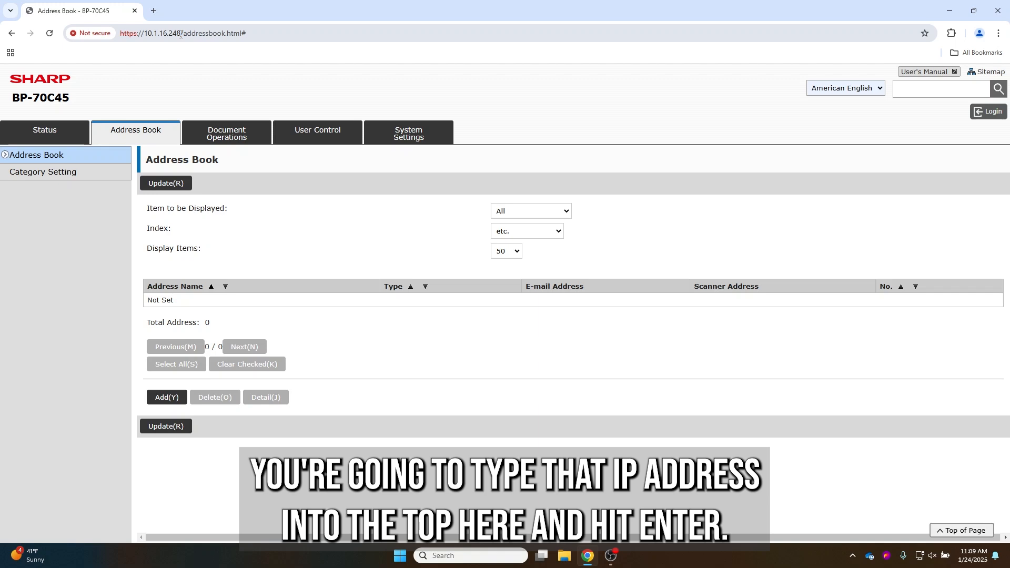
pyautogui.click(58, 131)
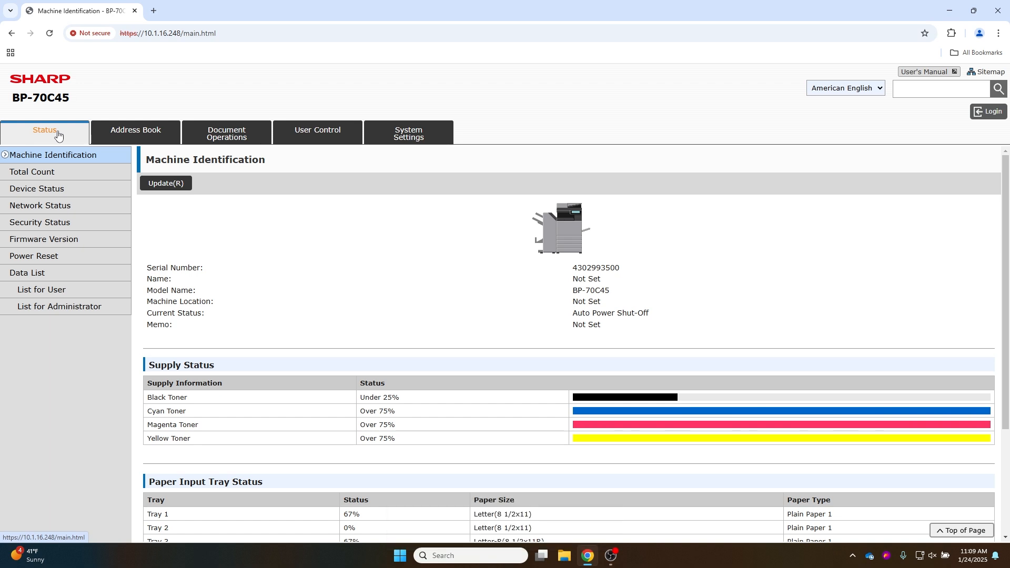
pyautogui.click(121, 136)
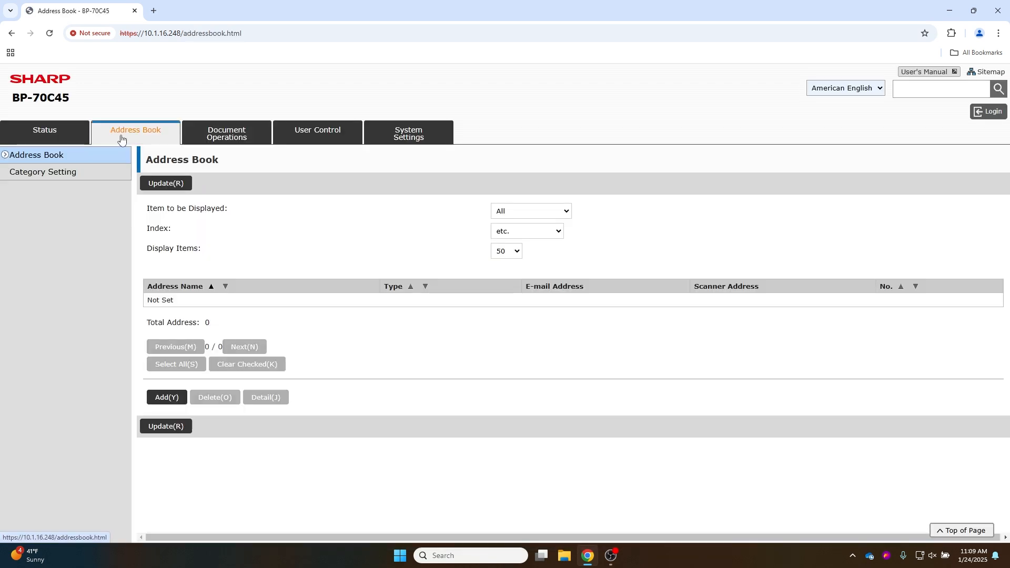
# Add a new address book entry with Address Name 'Novatech'
pyautogui.click(166, 397)
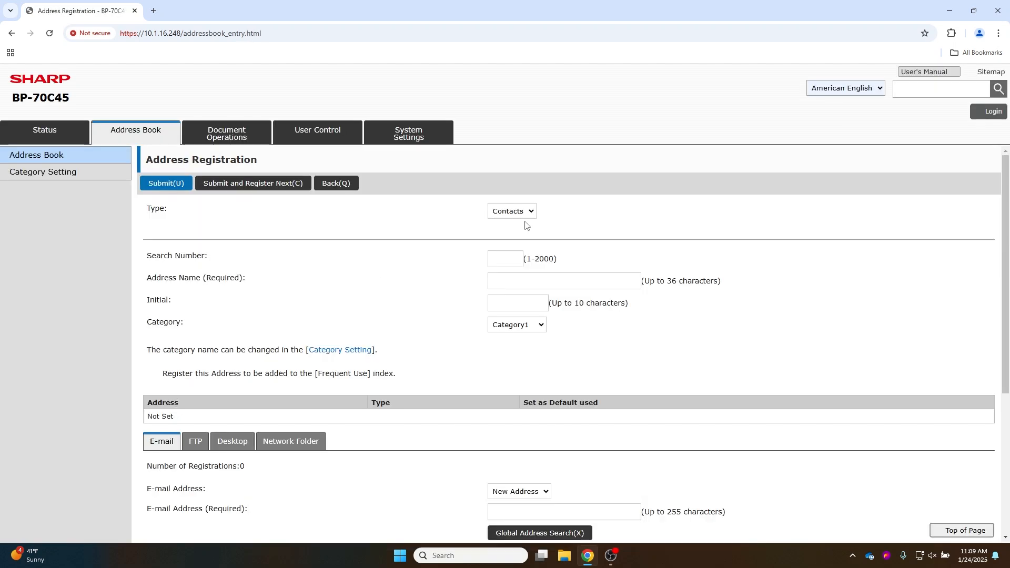
pyautogui.click(519, 284)
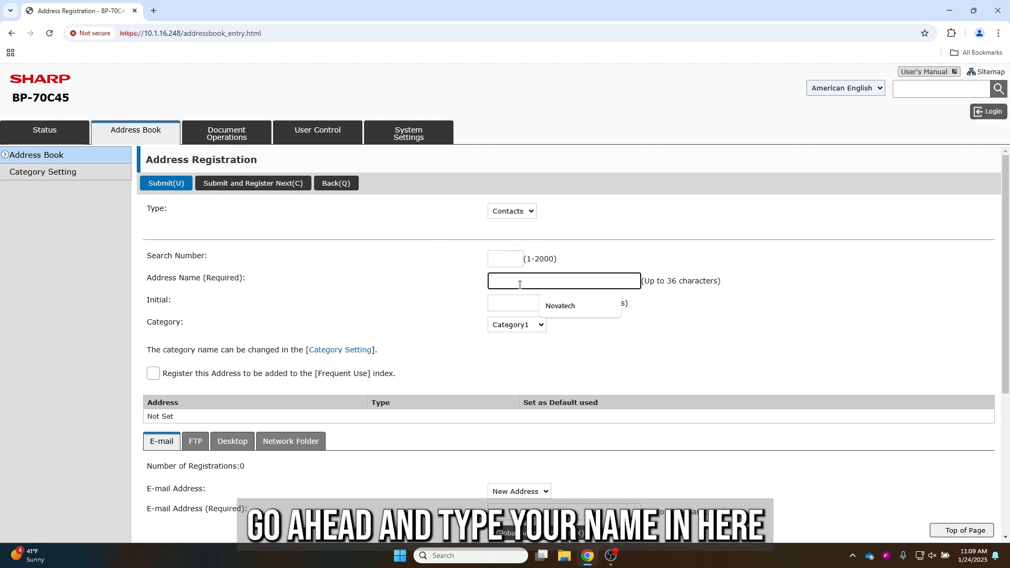
pyautogui.write('Novatech')
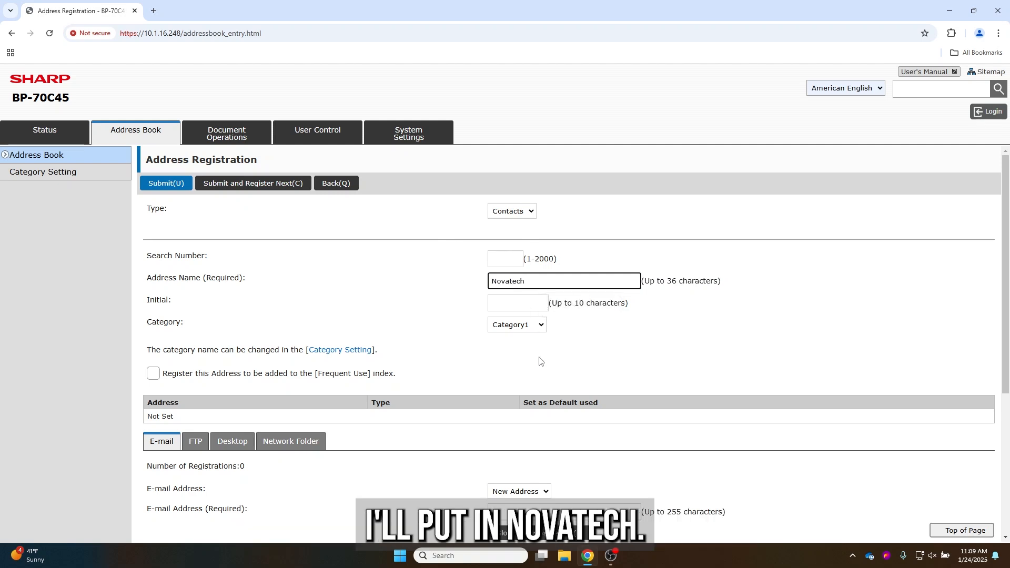
pyautogui.click(540, 361)
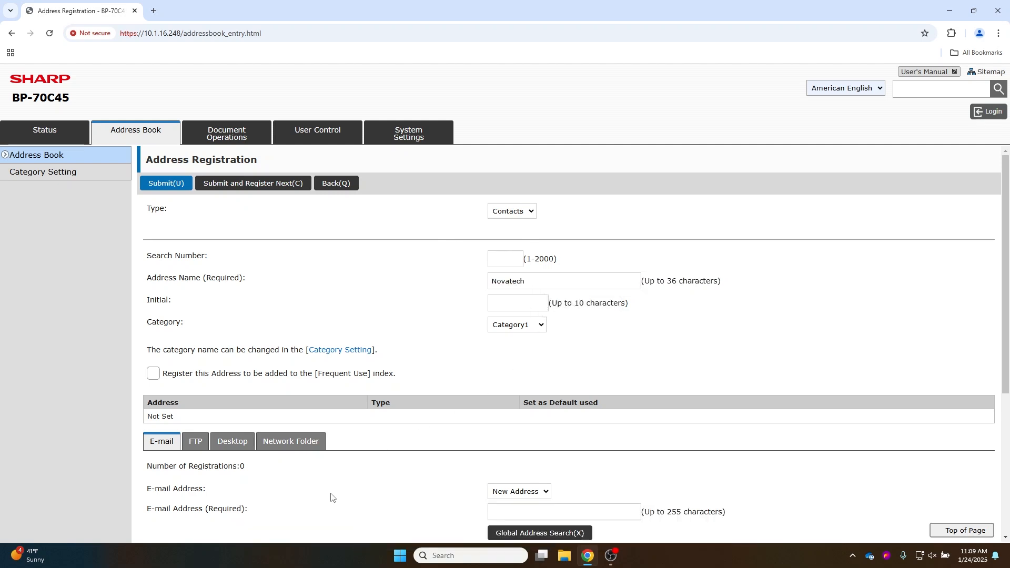
# Show the Network Folder section of the Novatech entry with its path, user name and password fields
pyautogui.scroll(-1, 330, 496)
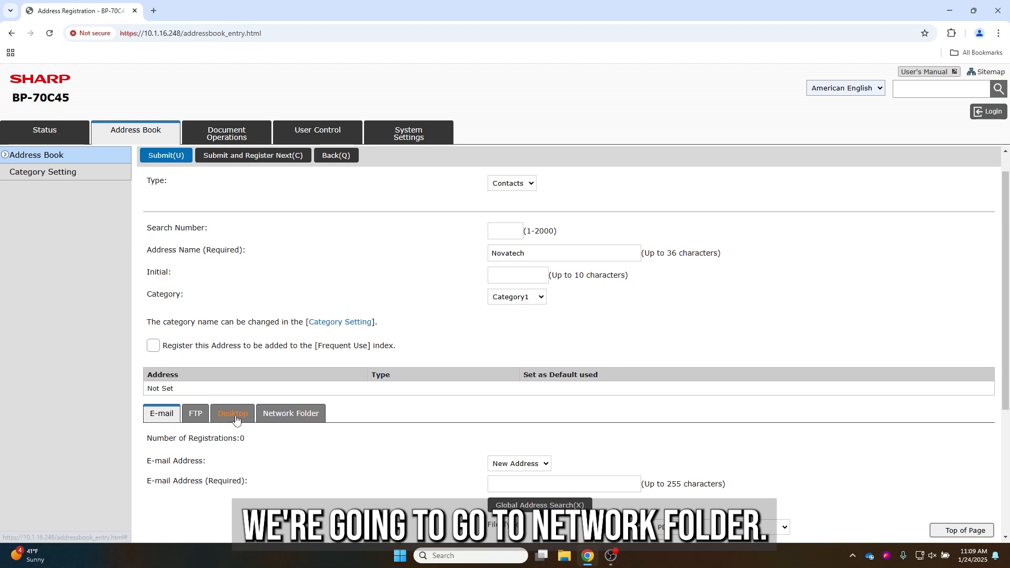
pyautogui.click(271, 416)
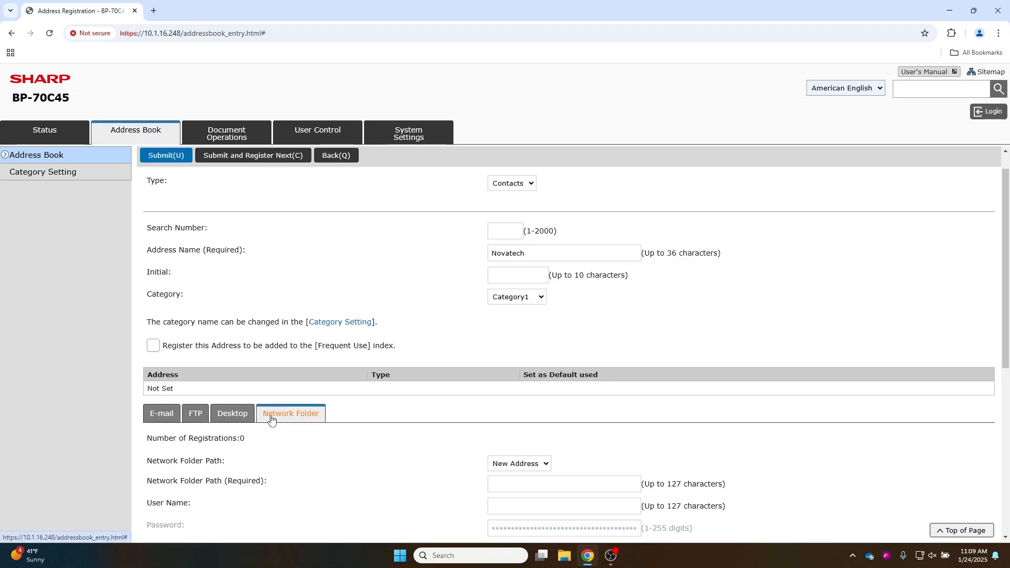
pyautogui.scroll(-1, 343, 469)
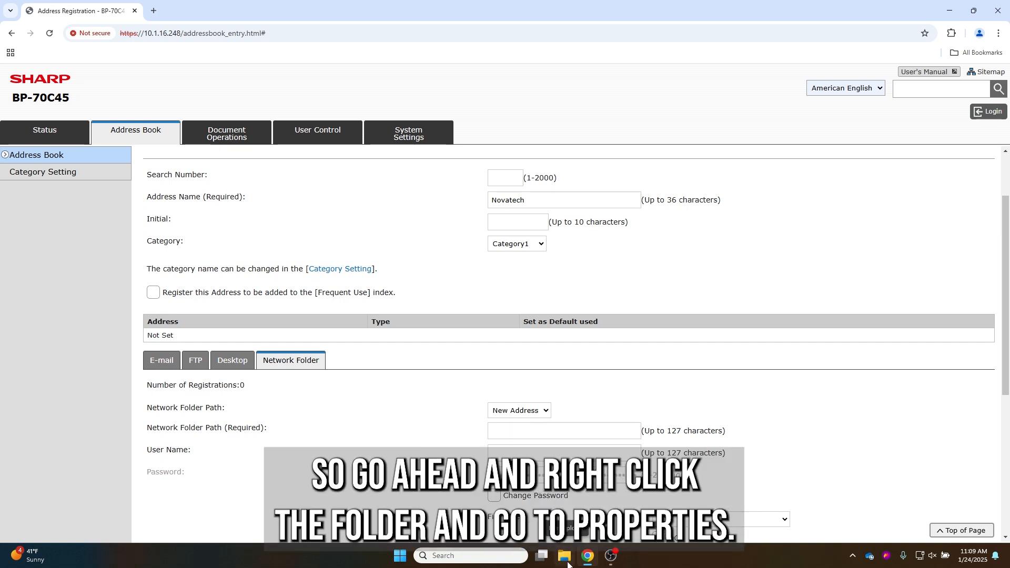
# Copy the network path \\ALPHA-PRINT-TCC\Scans from the Scans folder's Sharing properties
pyautogui.click(948, 11)
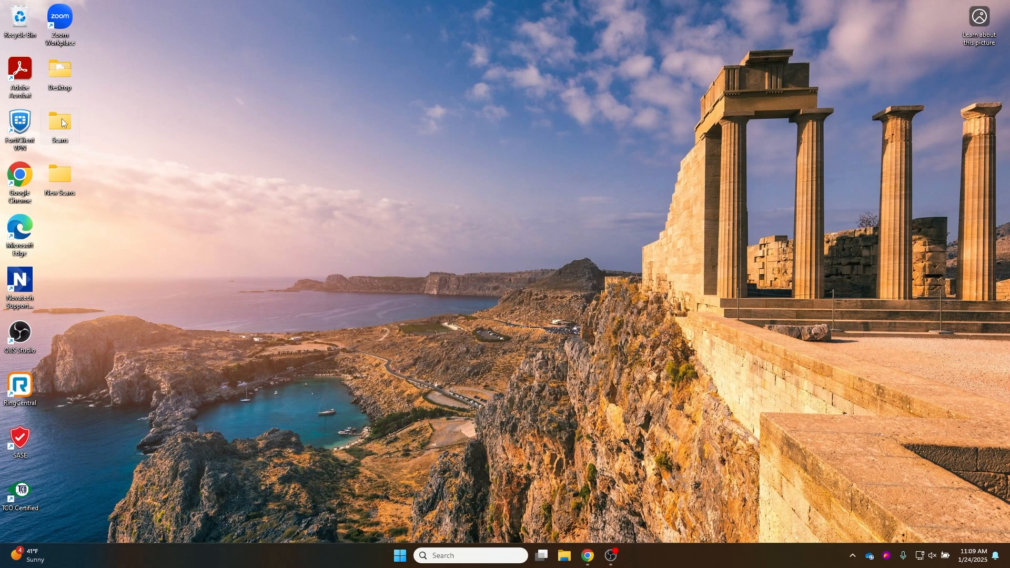
pyautogui.rightClick(62, 123)
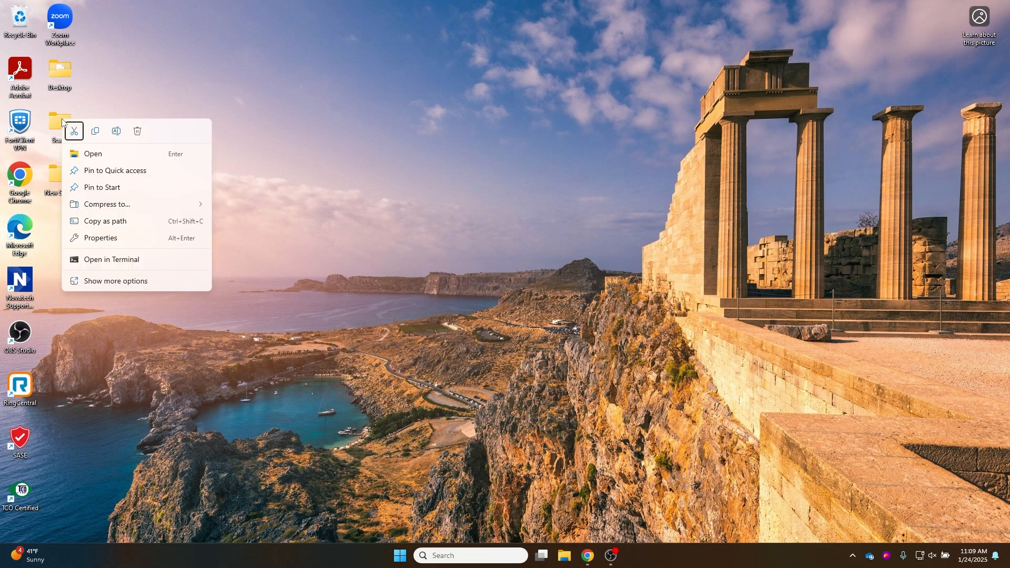
pyautogui.click(109, 242)
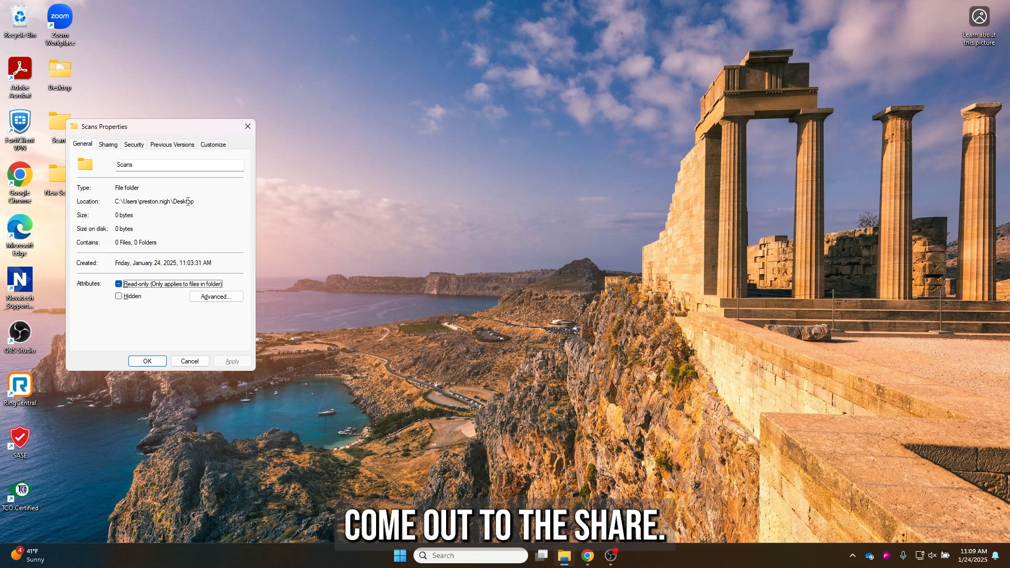
pyautogui.click(116, 149)
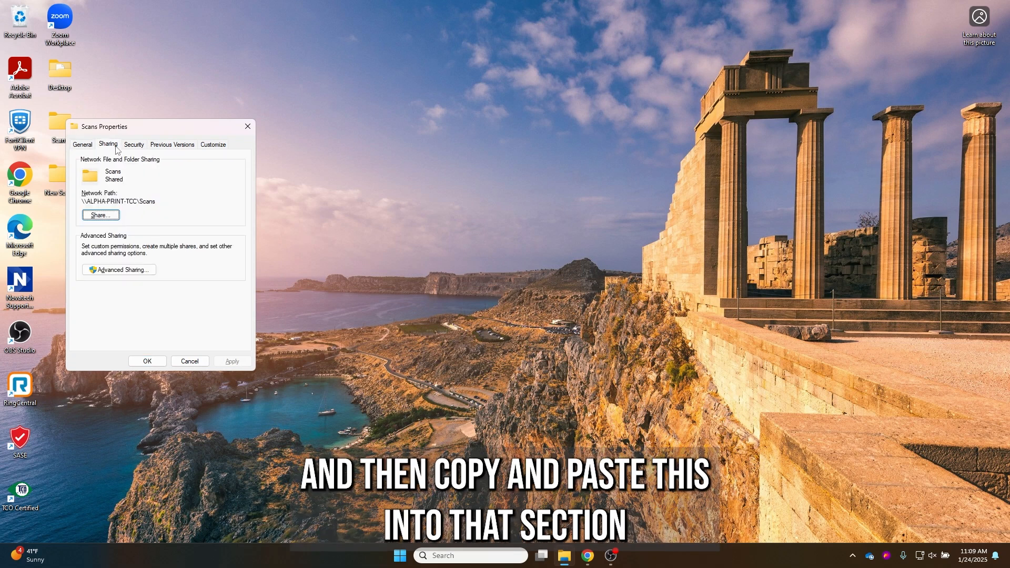
pyautogui.moveTo(158, 201); pyautogui.dragTo(84, 197)
pyautogui.rightClick(88, 199)
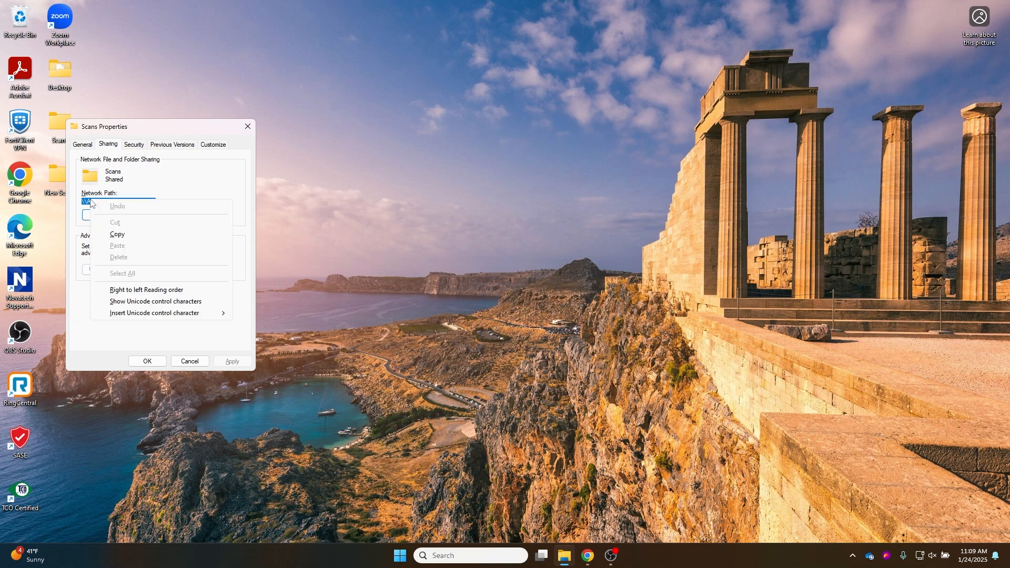
pyautogui.click(119, 235)
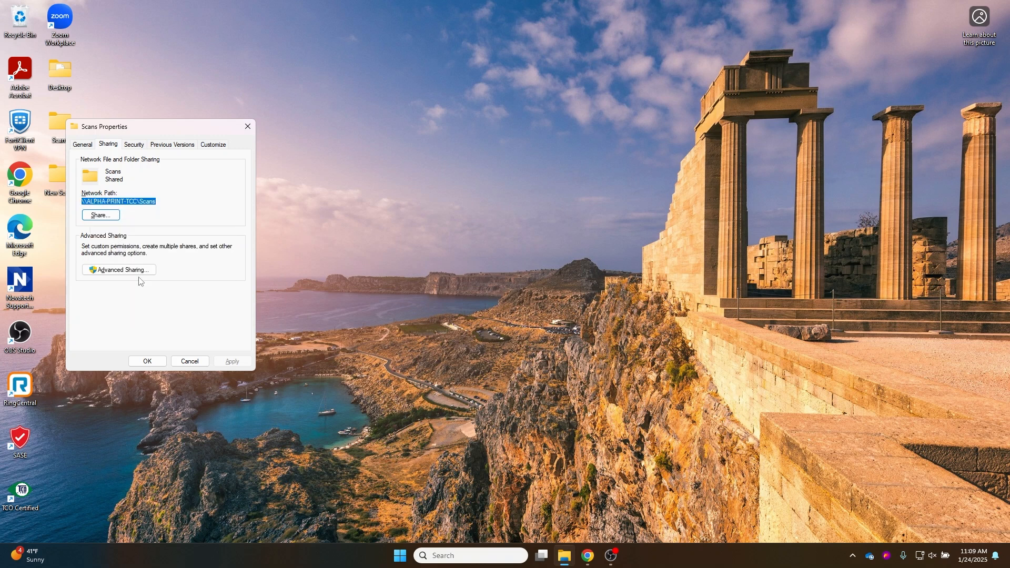
pyautogui.click(189, 361)
# Paste \\ALPHA-PRINT-TCC\Scans into the Network Folder Path field as plain text
pyautogui.click(587, 556)
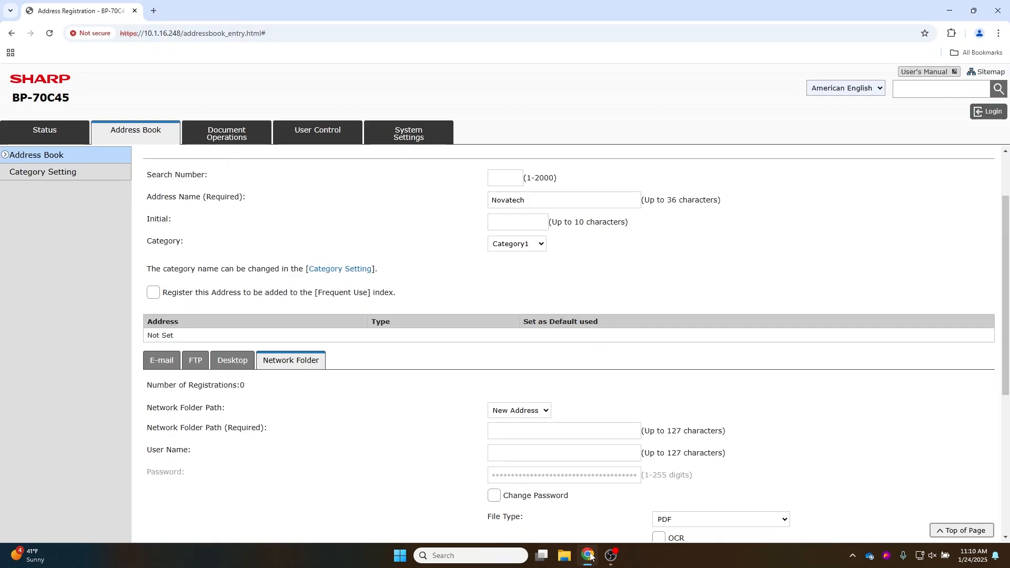
pyautogui.click(541, 435)
pyautogui.rightClick(541, 435)
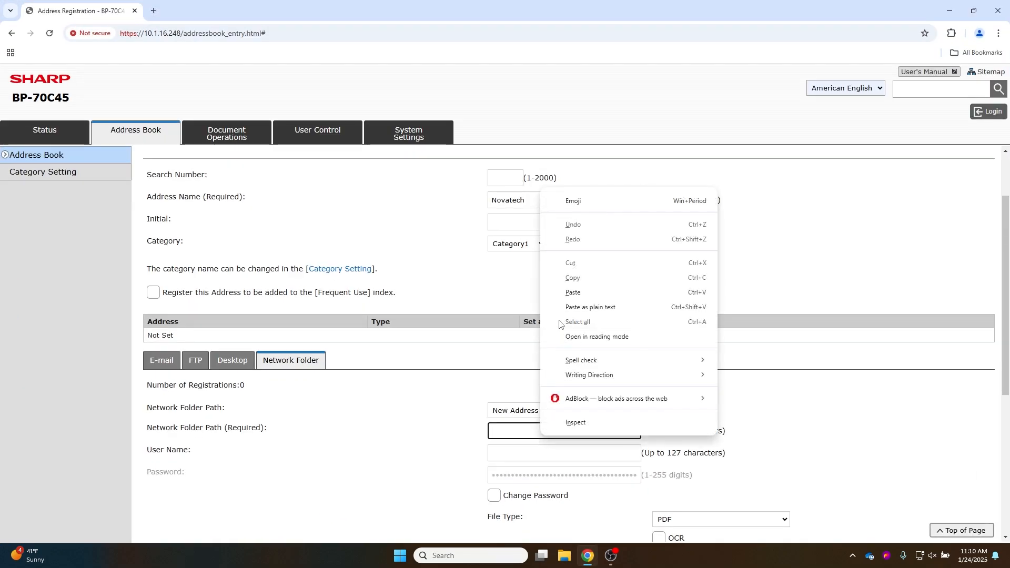
pyautogui.click(568, 303)
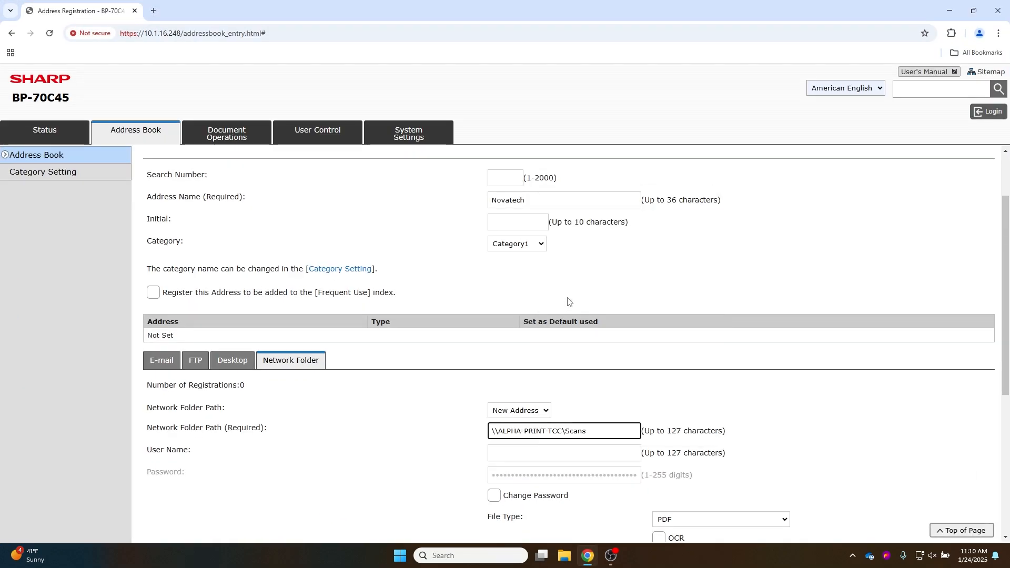
# Enter user name Novatech, tick Change Password and type the account password
pyautogui.click(559, 450)
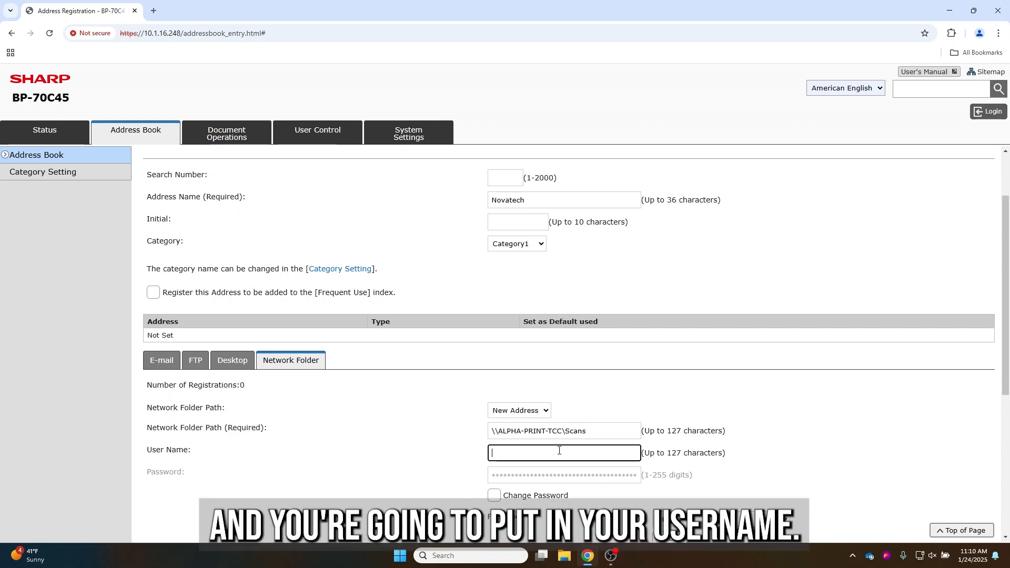
pyautogui.write('Novatech')
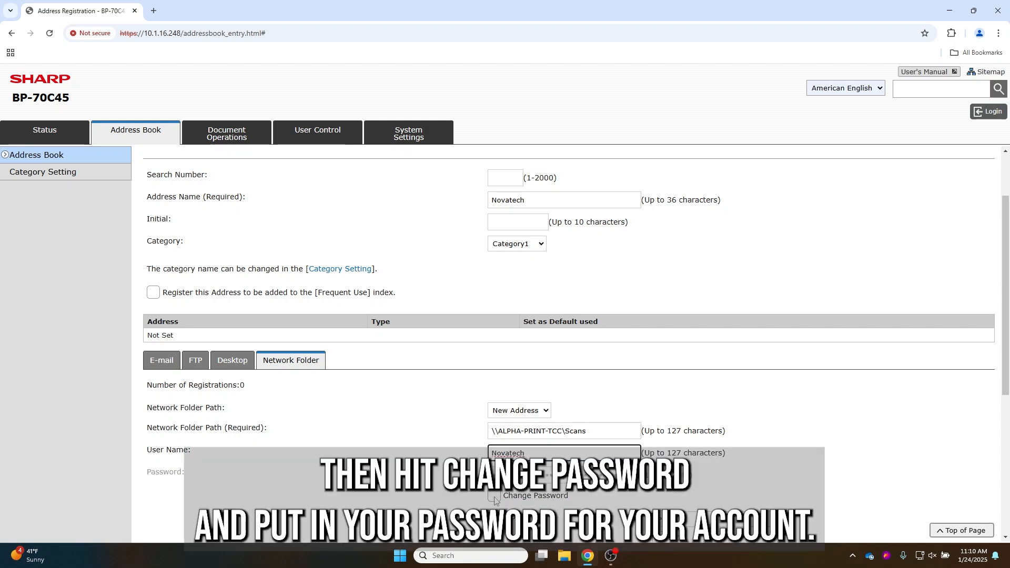
pyautogui.click(493, 496)
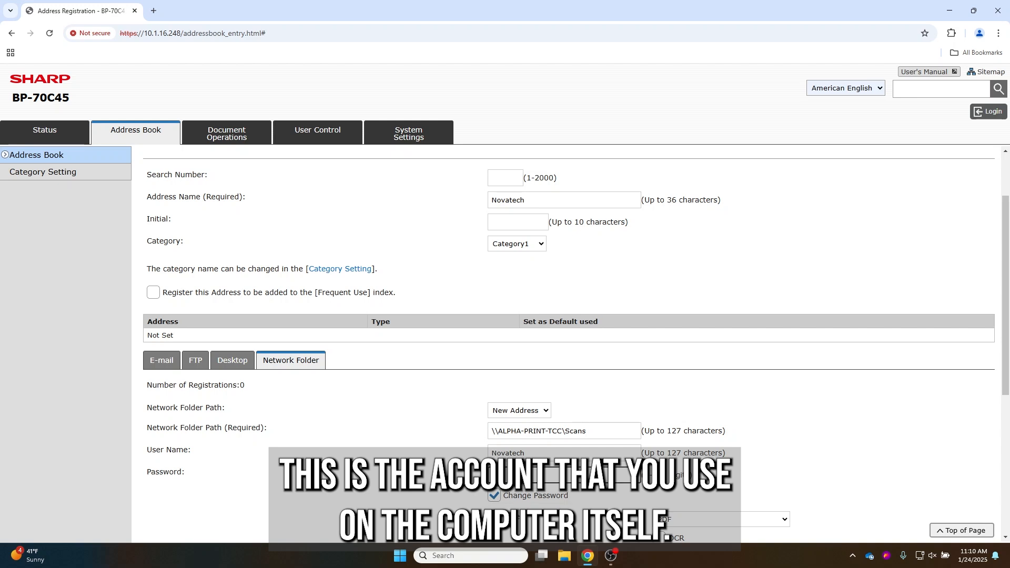
pyautogui.click(528, 473)
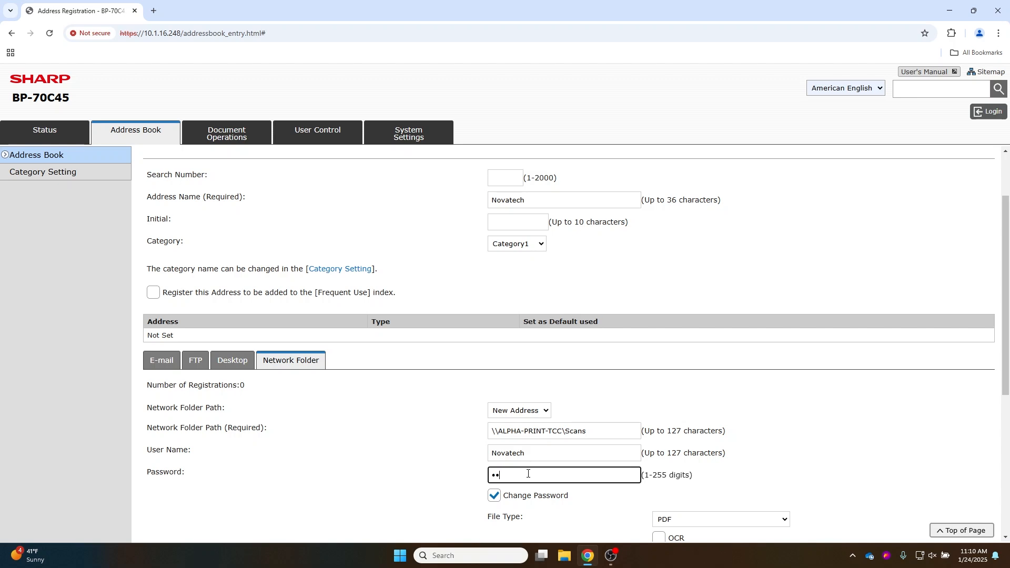
pyautogui.click(754, 477)
pyautogui.scroll(-2, 754, 476)
# Keep PDF as the file type, submit the Novatech entry and review the saved folder path
pyautogui.scroll(-3, 754, 477)
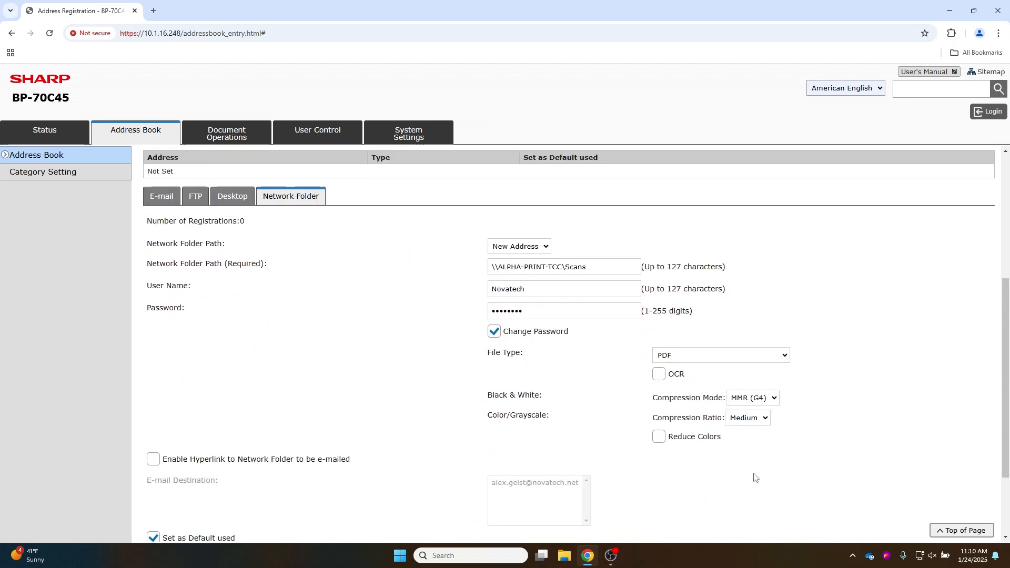
pyautogui.click(755, 290)
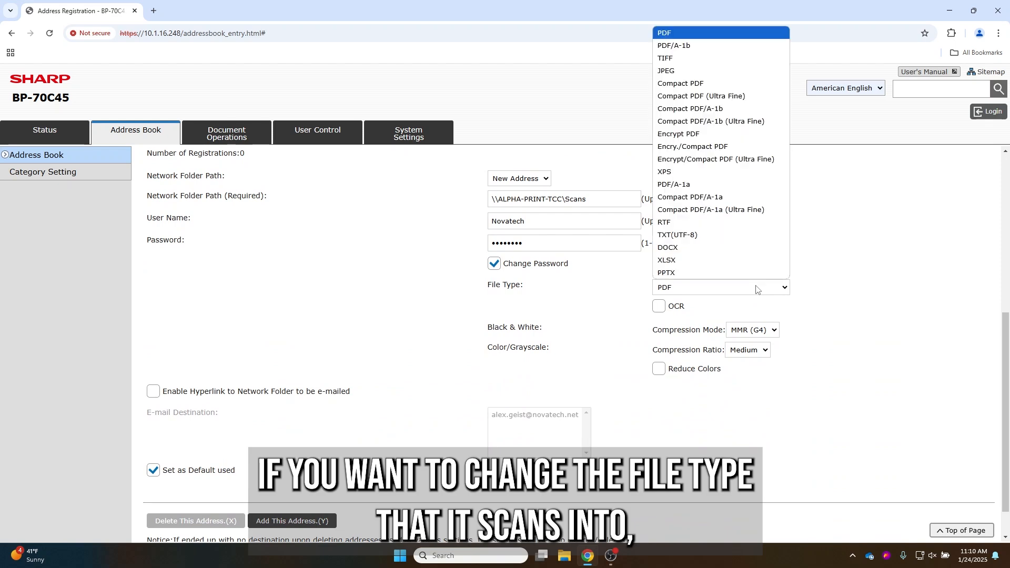
pyautogui.click(847, 322)
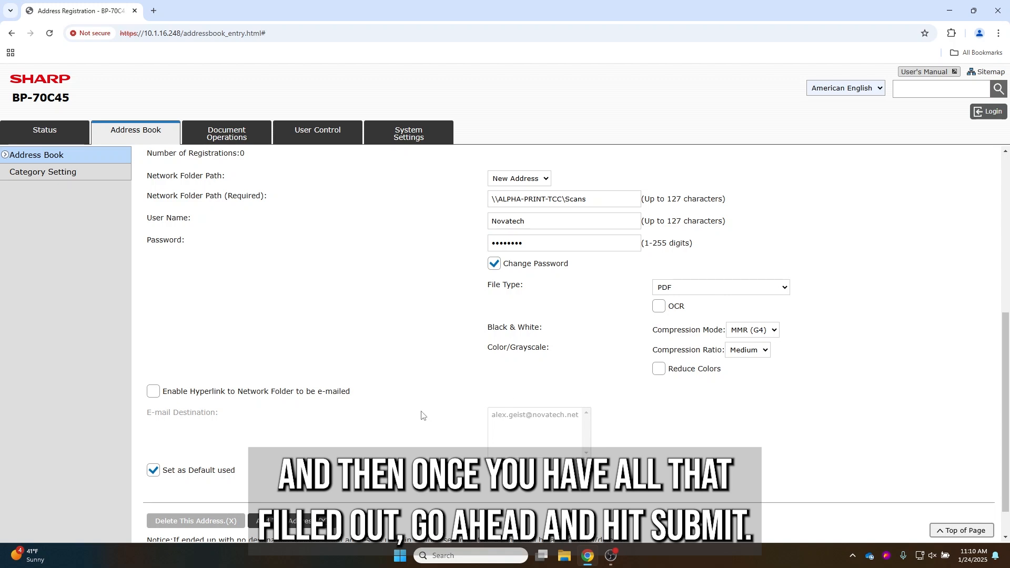
pyautogui.scroll(-2, 421, 416)
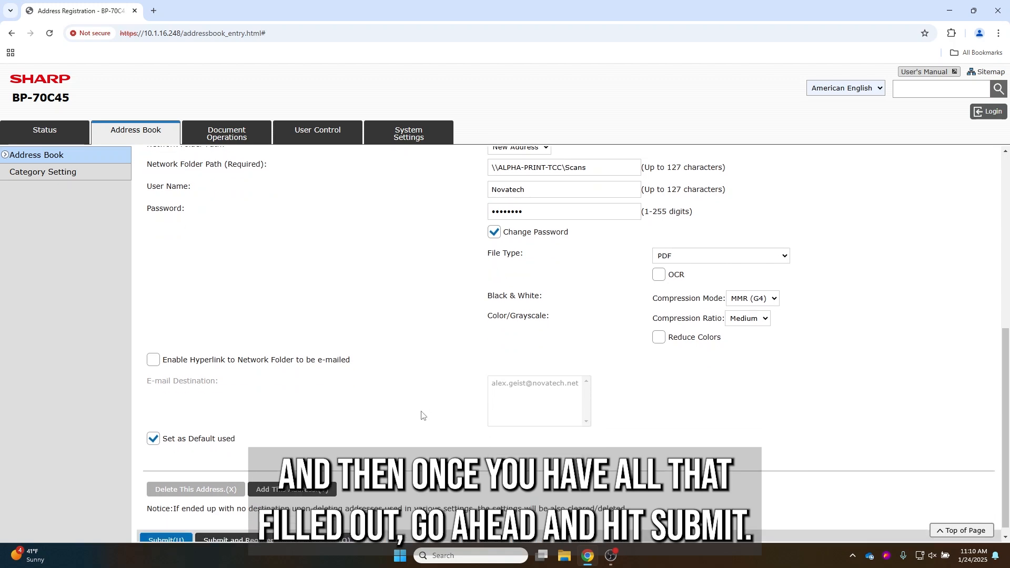
pyautogui.click(183, 532)
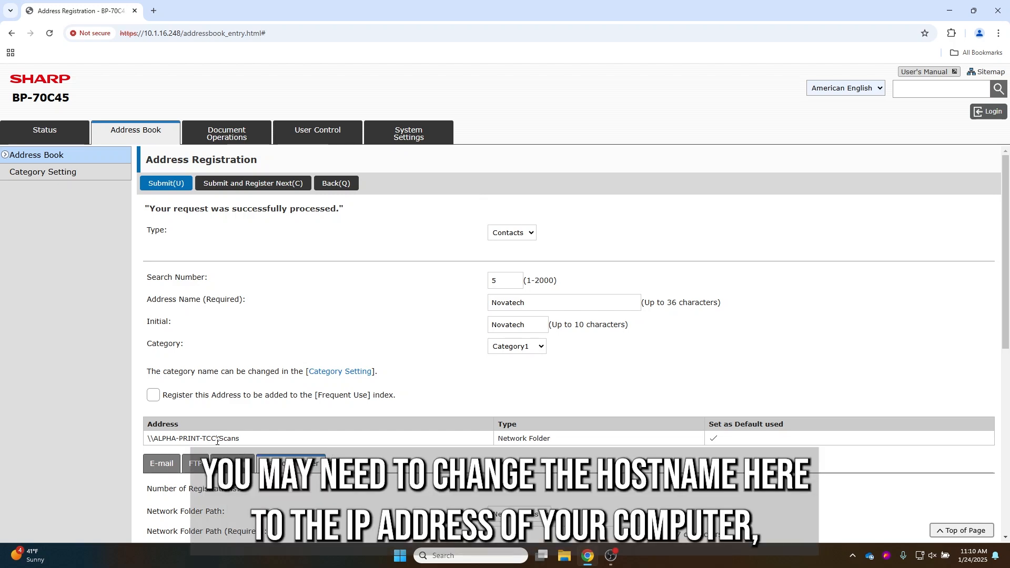
pyautogui.moveTo(216, 438); pyautogui.dragTo(158, 436)
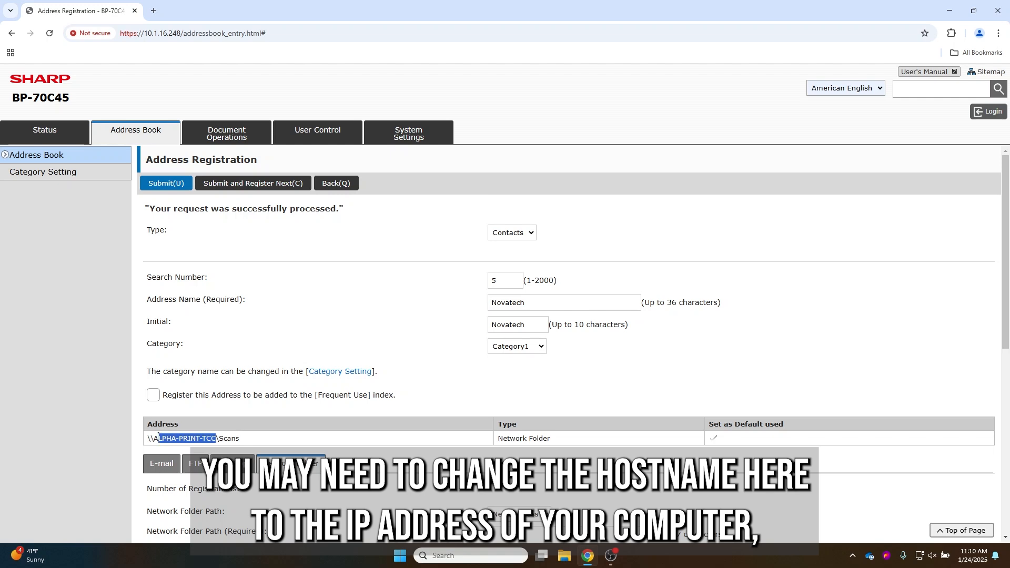
pyautogui.click(221, 411)
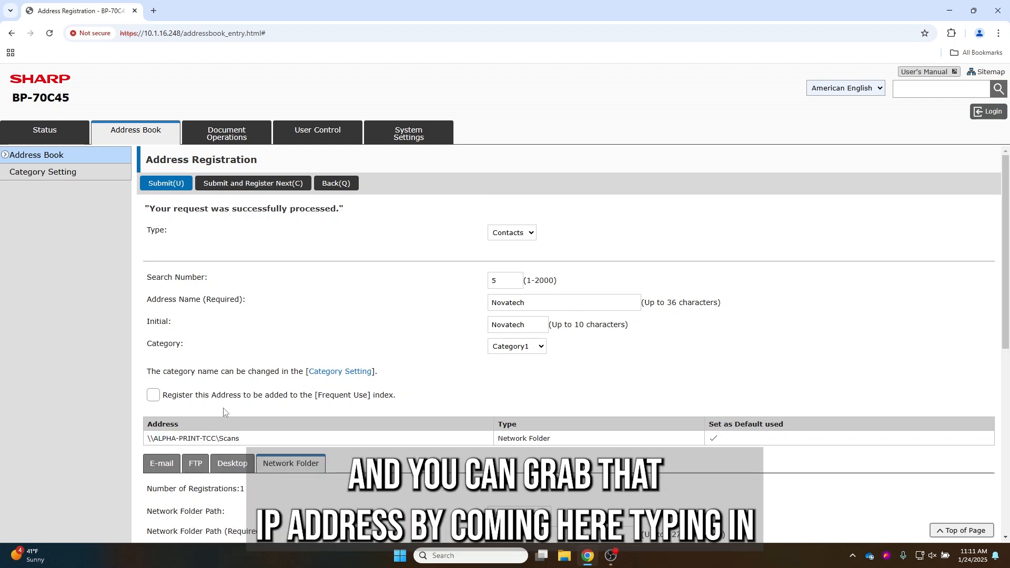
pyautogui.click(436, 555)
pyautogui.write('cmd')
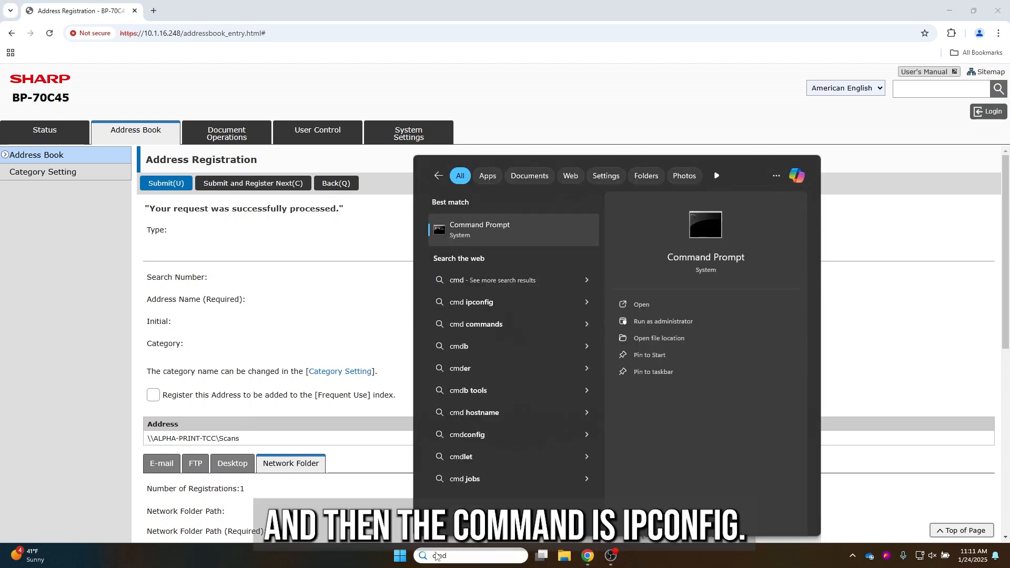
pyautogui.press('Return')
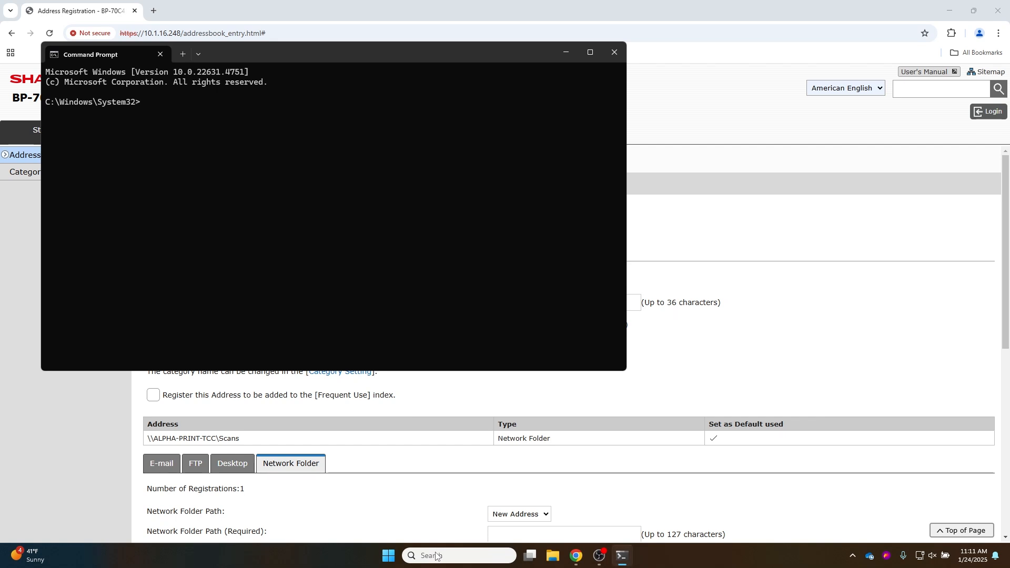
pyautogui.write('ipconfig')
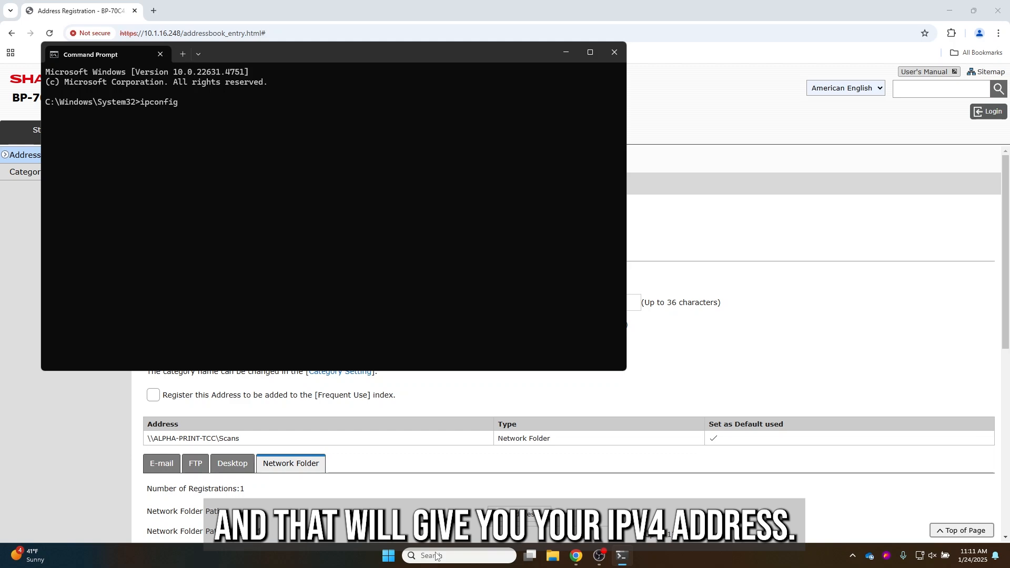
pyautogui.click(610, 54)
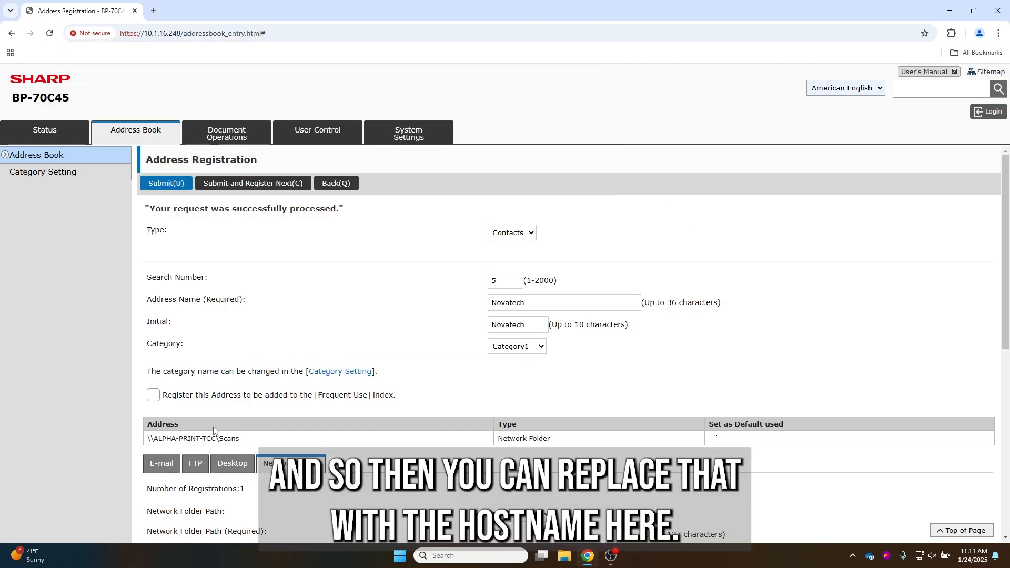
pyautogui.moveTo(216, 438); pyautogui.dragTo(154, 439)
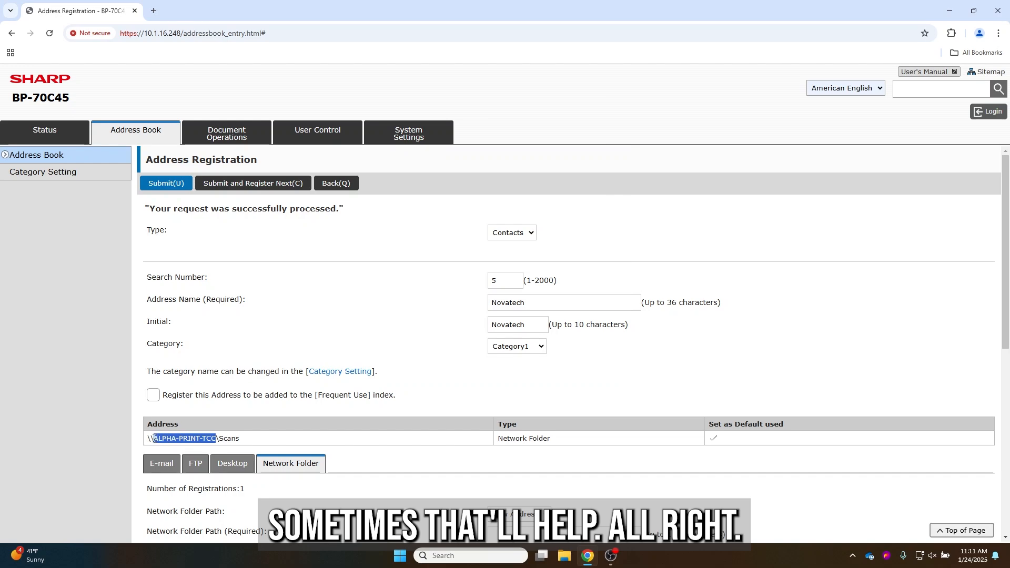
pyautogui.click(425, 388)
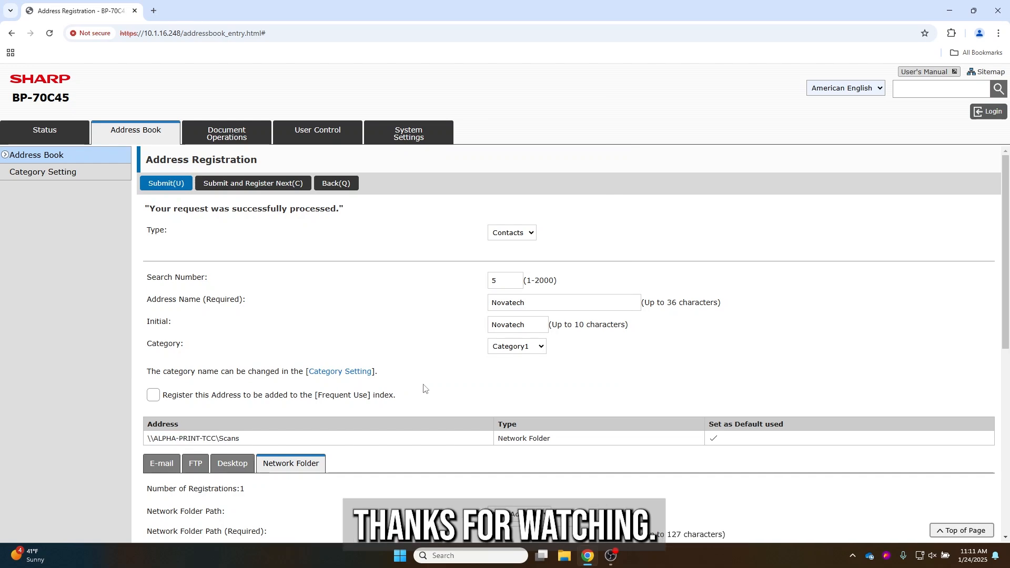